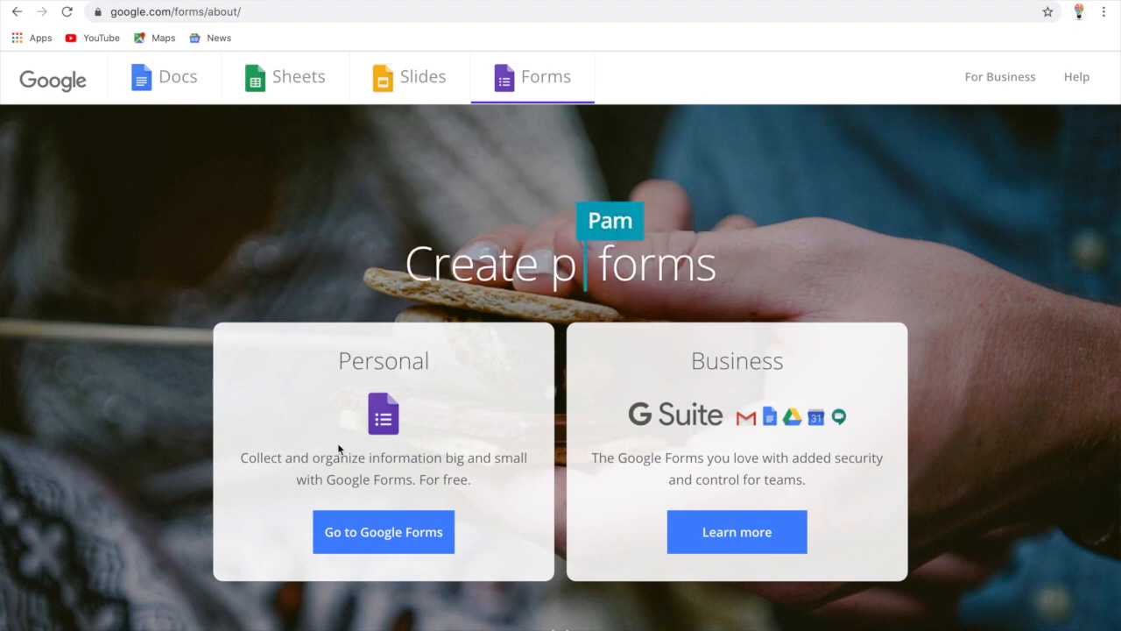
Go to Google Forms, browse the template gallery, and start a Blank form
{"action": "left_click", "coordinate": [357, 541]}
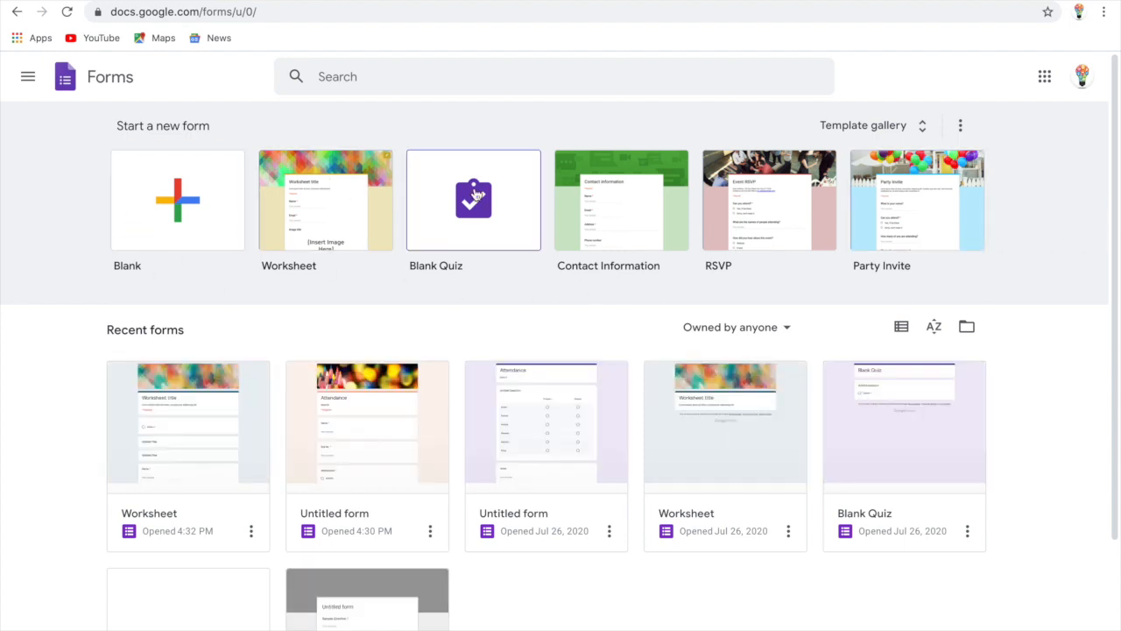
{"action": "left_click", "coordinate": [851, 128]}
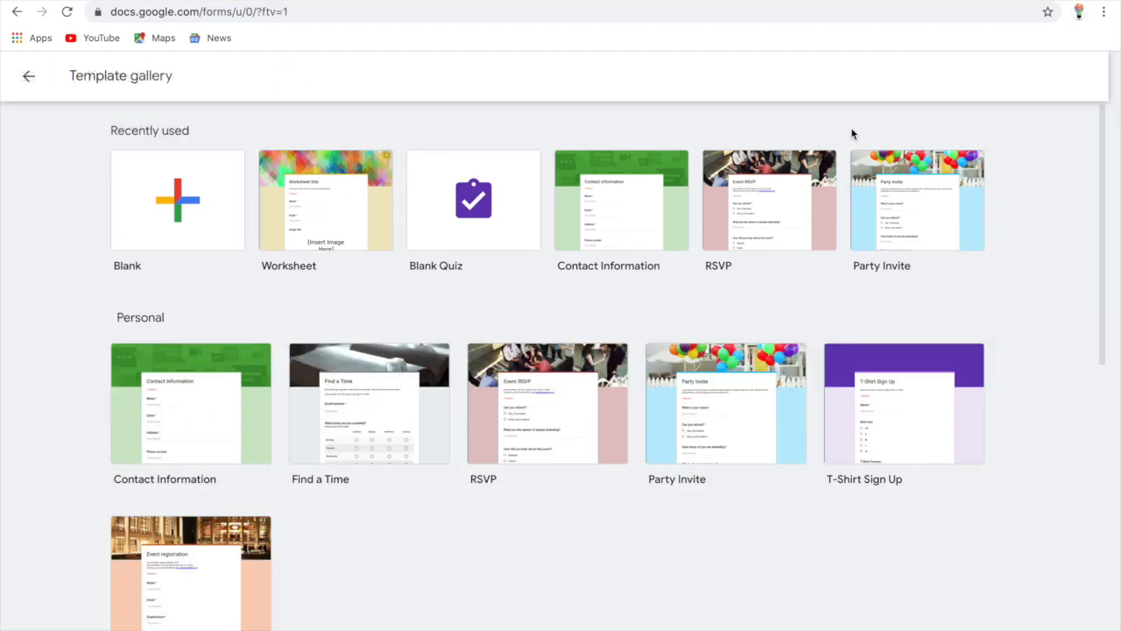
{"action": "scroll", "coordinate": [772, 575], "scroll_direction": "down", "scroll_amount": 7}
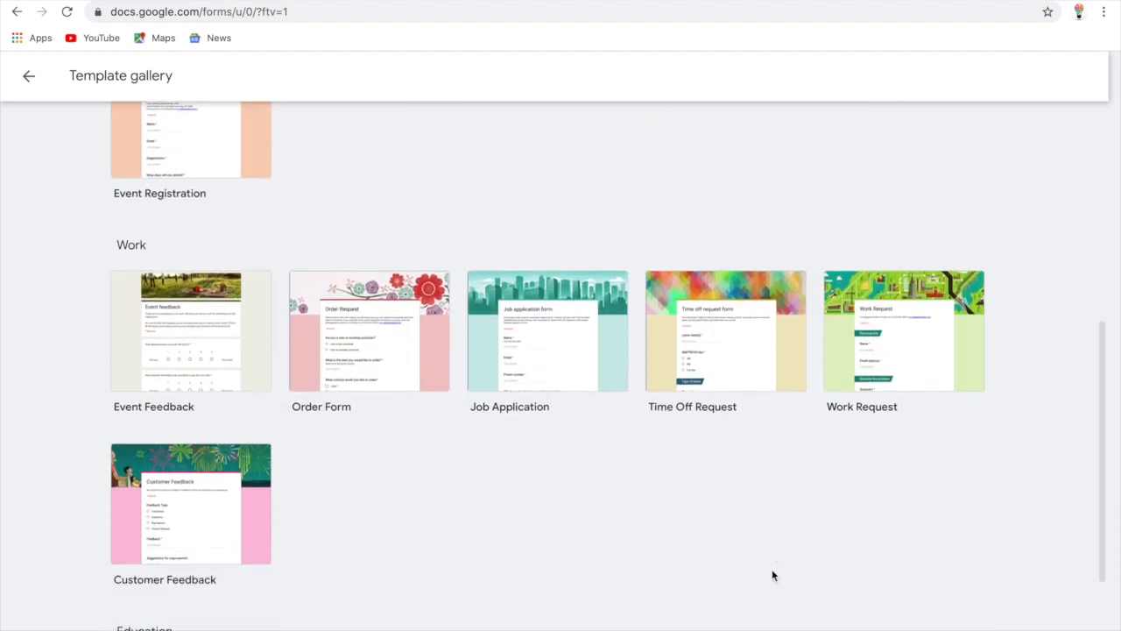
{"action": "scroll", "coordinate": [774, 576], "scroll_direction": "up", "scroll_amount": 1}
{"action": "scroll", "coordinate": [774, 575], "scroll_direction": "down", "scroll_amount": 1}
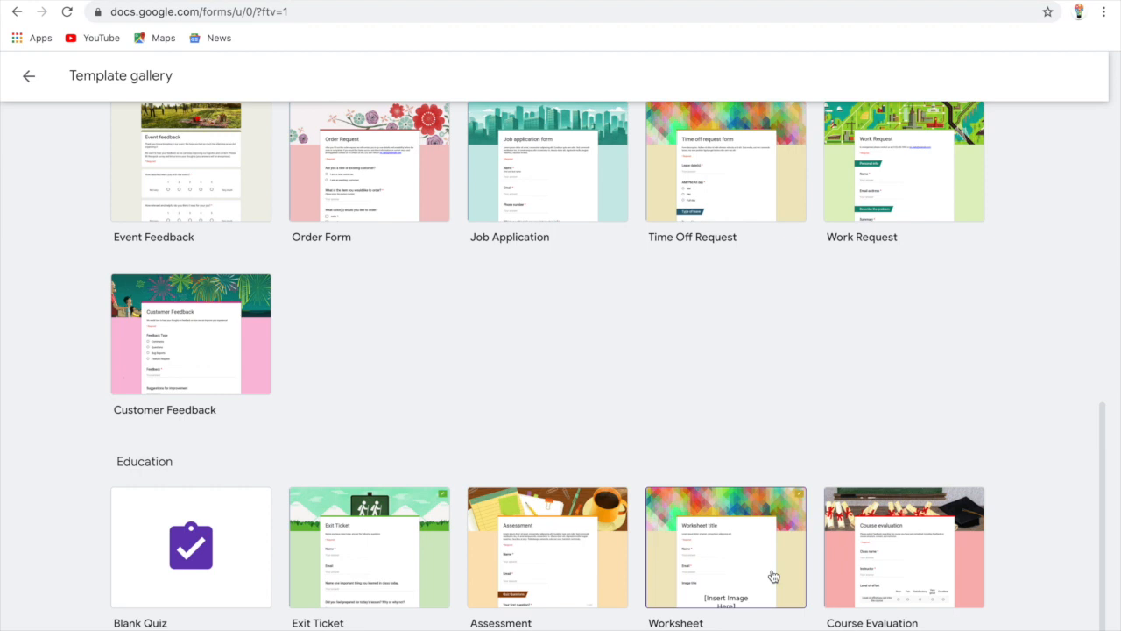
{"action": "scroll", "coordinate": [774, 576], "scroll_direction": "up", "scroll_amount": 5}
{"action": "scroll", "coordinate": [772, 575], "scroll_direction": "up", "scroll_amount": 2}
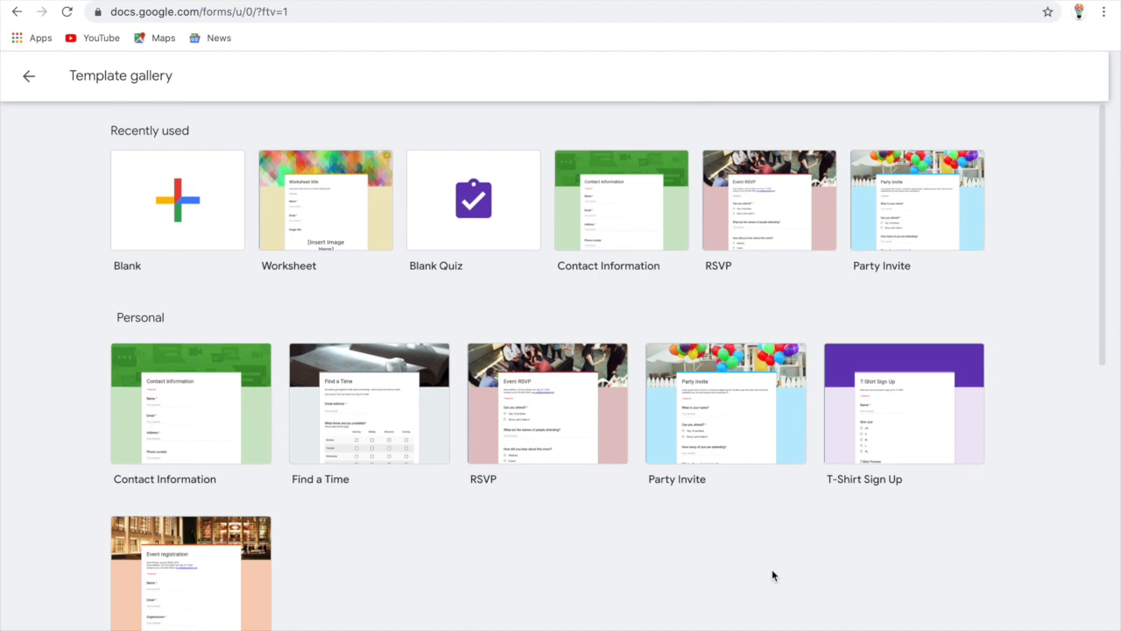
{"action": "left_click", "coordinate": [178, 201]}
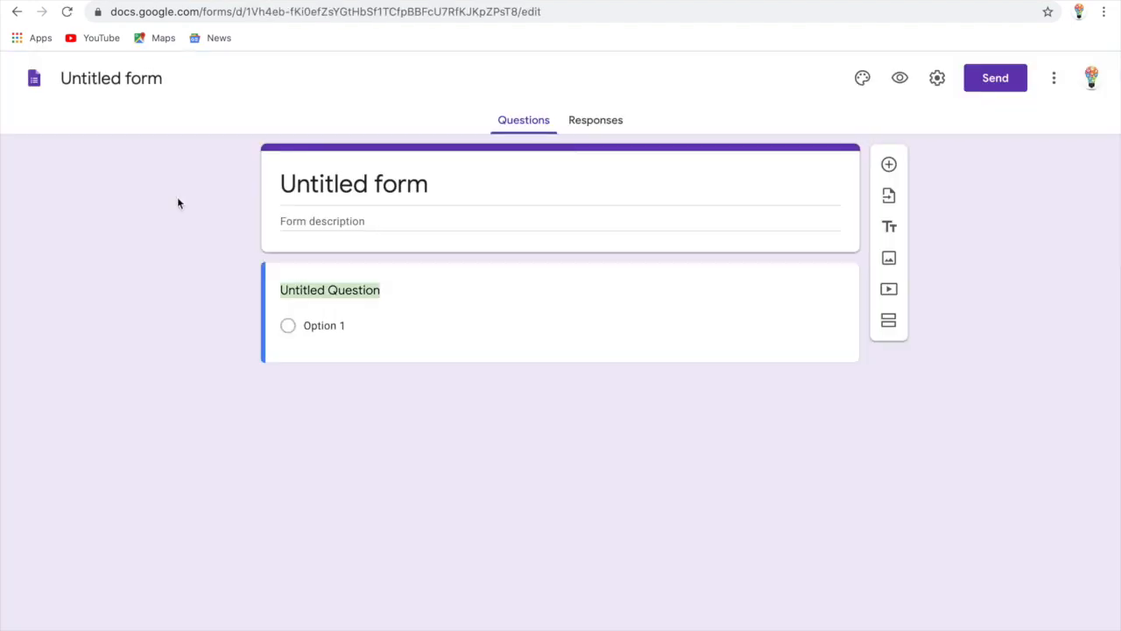
Title the form 'Attendance'
{"action": "left_click", "coordinate": [433, 188]}
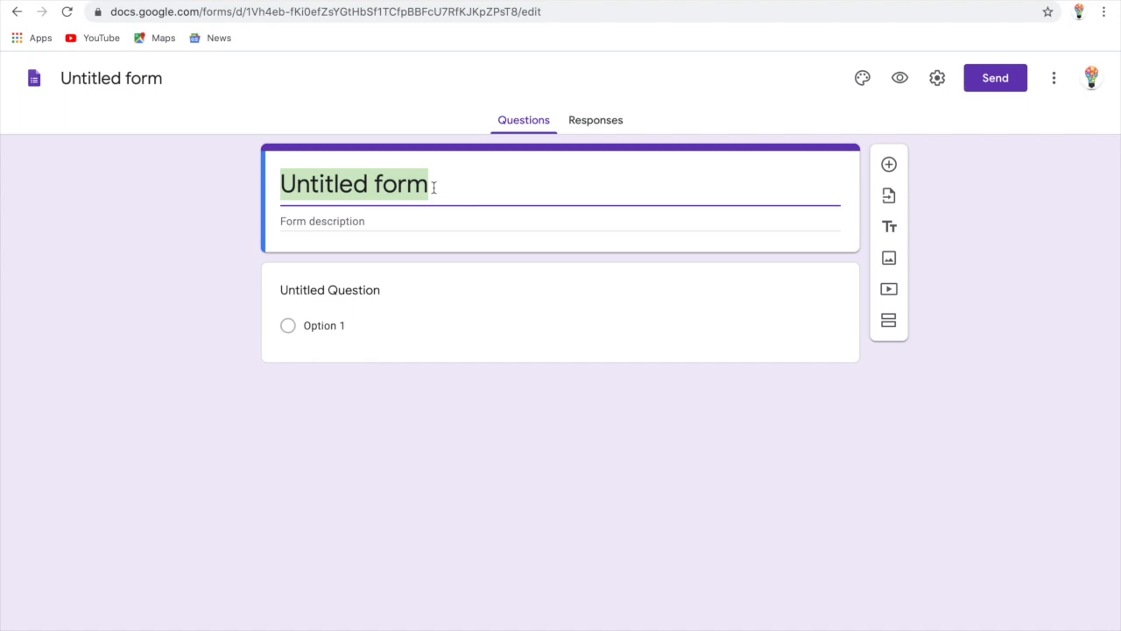
{"action": "type", "text": "a"}
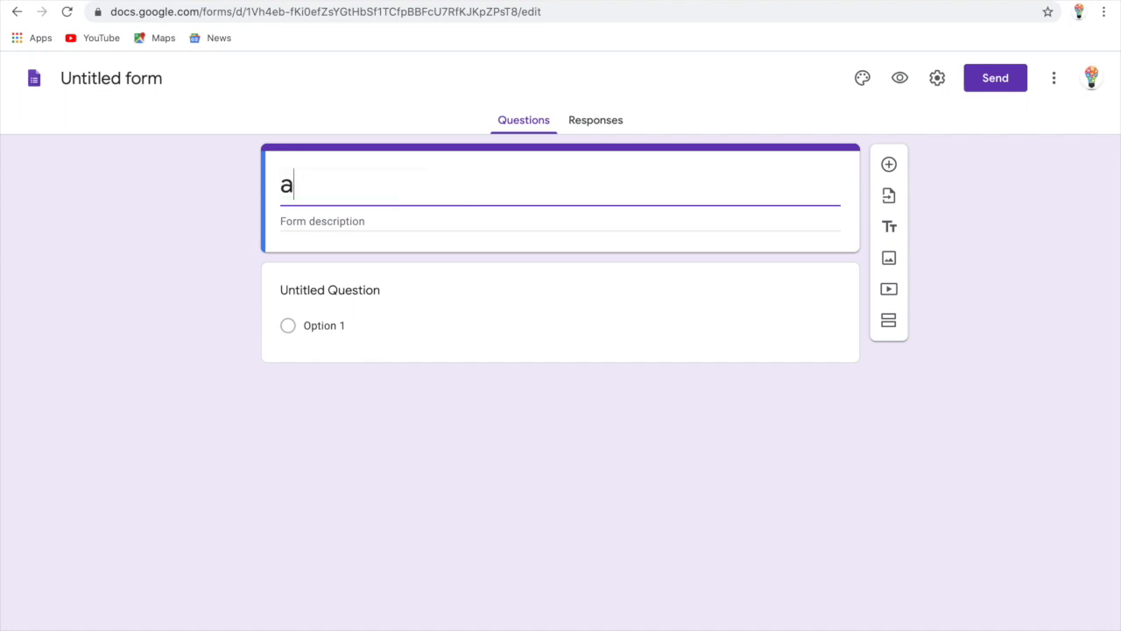
{"action": "key", "text": "BackSpace"}
{"action": "type", "text": "Attendance"}
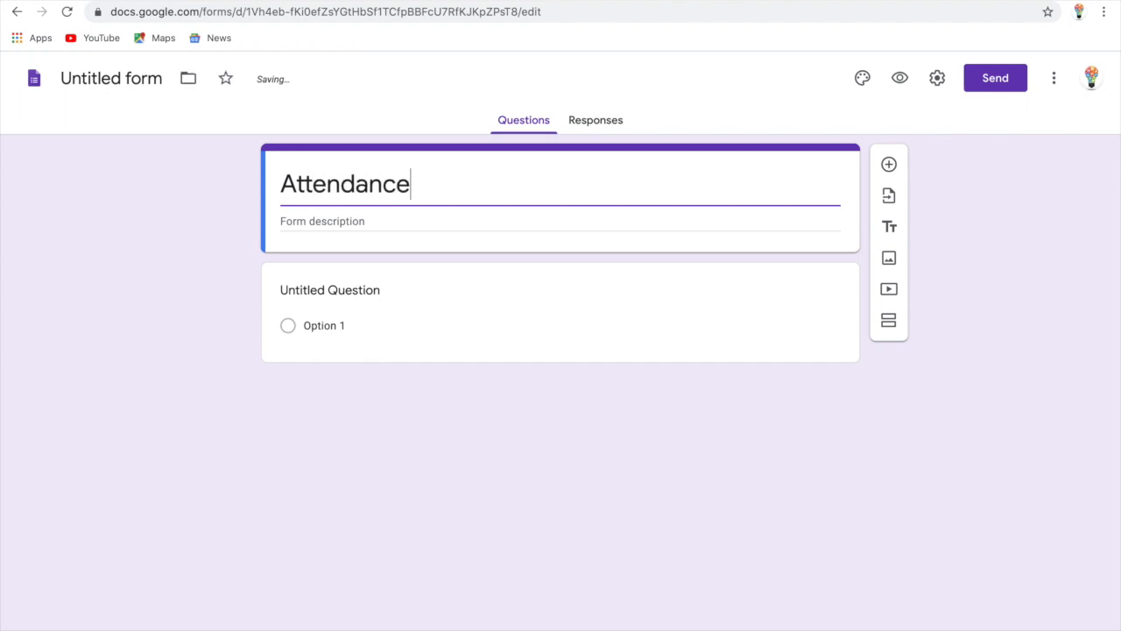
Add the form description 'Class 5C'
{"action": "left_click", "coordinate": [379, 222]}
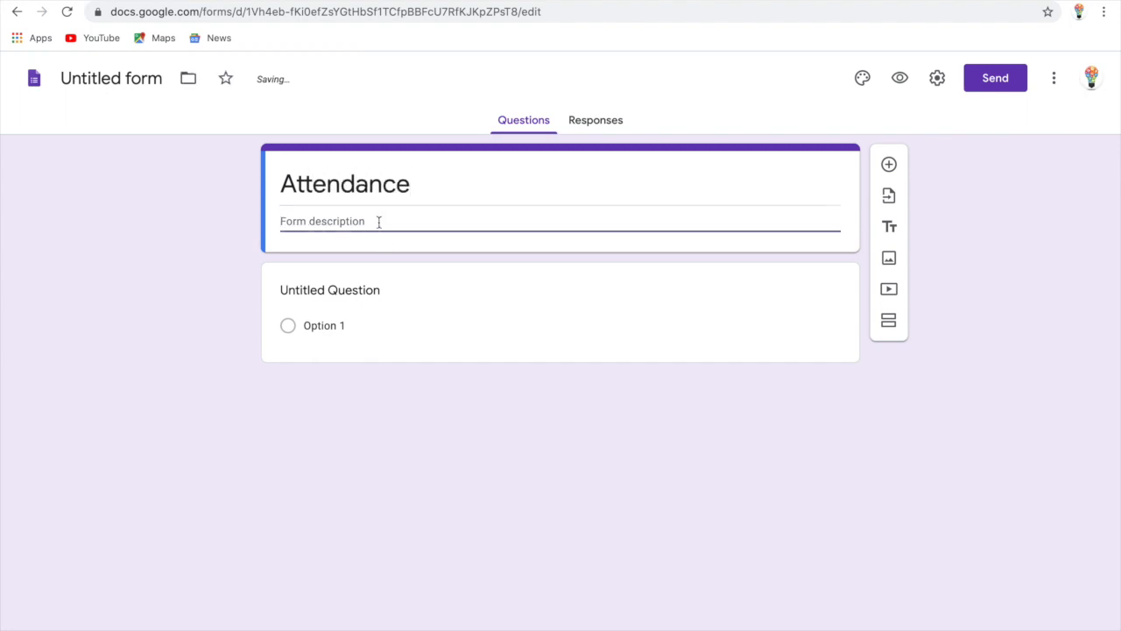
{"action": "type", "text": "C"}
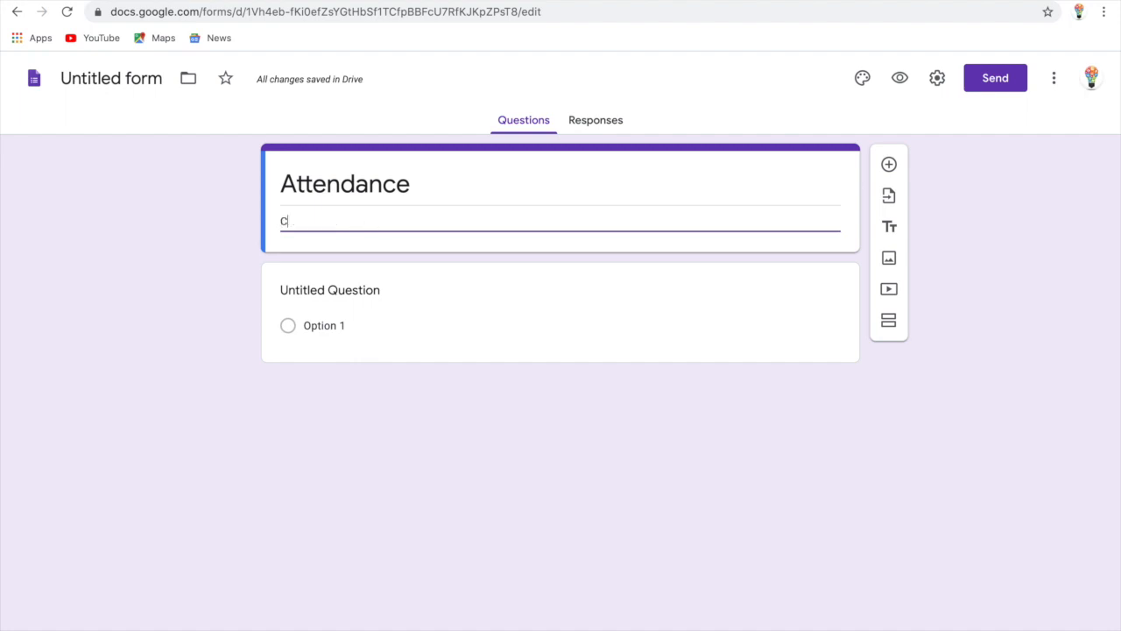
{"action": "type", "text": "lass%"}
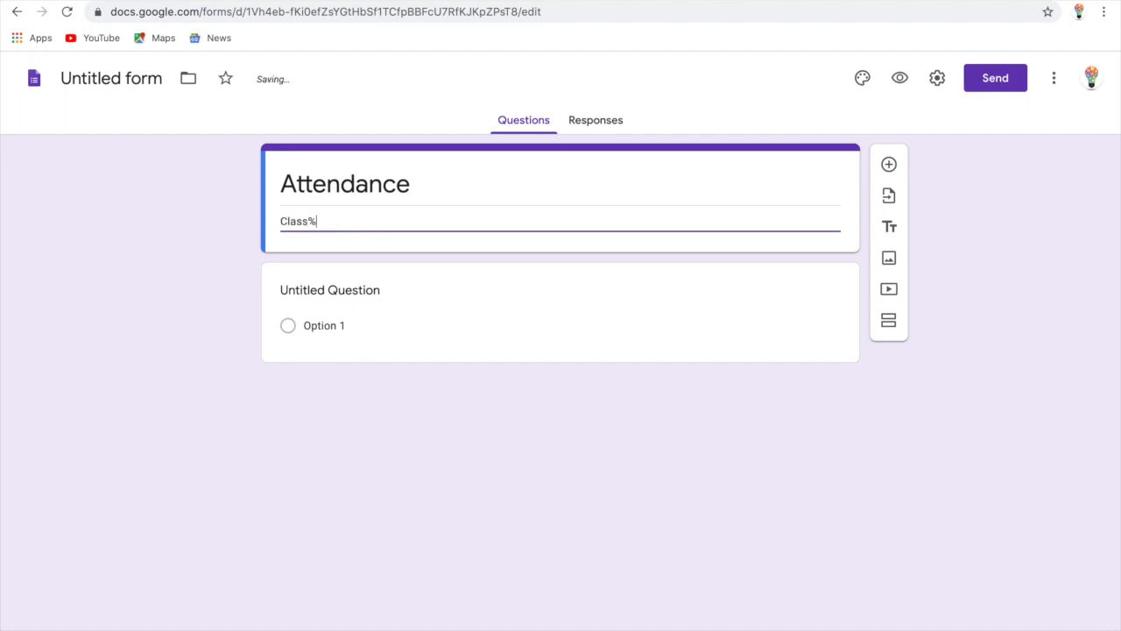
{"action": "key", "text": "BackSpace"}
{"action": "type", "text": "5C"}
{"action": "left_click", "coordinate": [308, 221]}
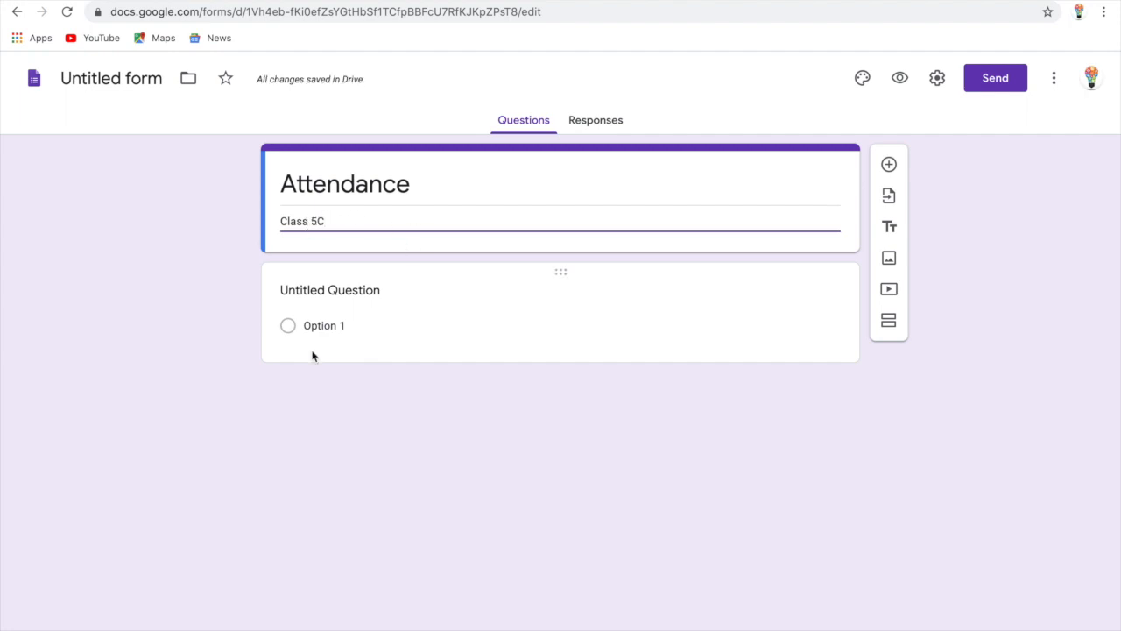
Make the first question a required short-answer 'Name' question and add a second question
{"action": "left_click", "coordinate": [404, 292]}
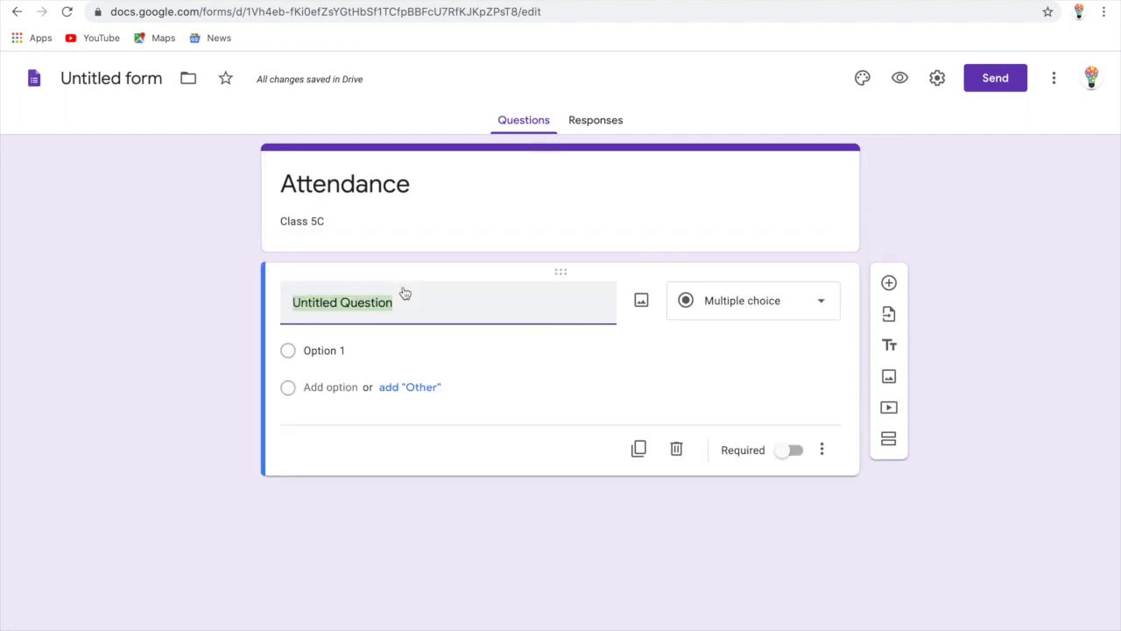
{"action": "type", "text": "Nam"}
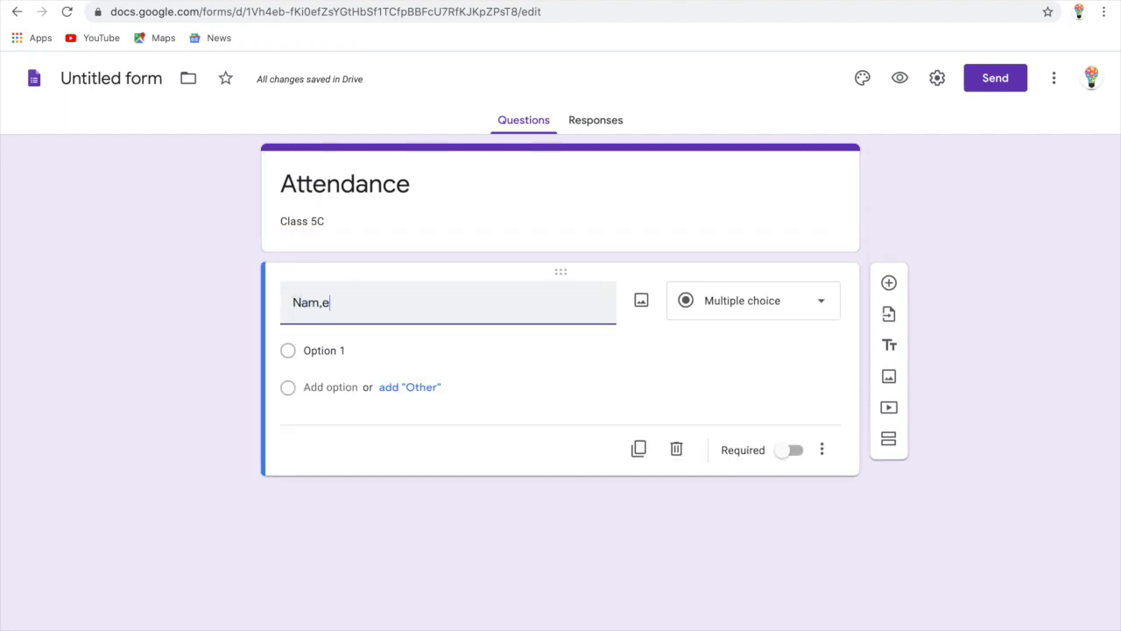
{"action": "type", "text": "e"}
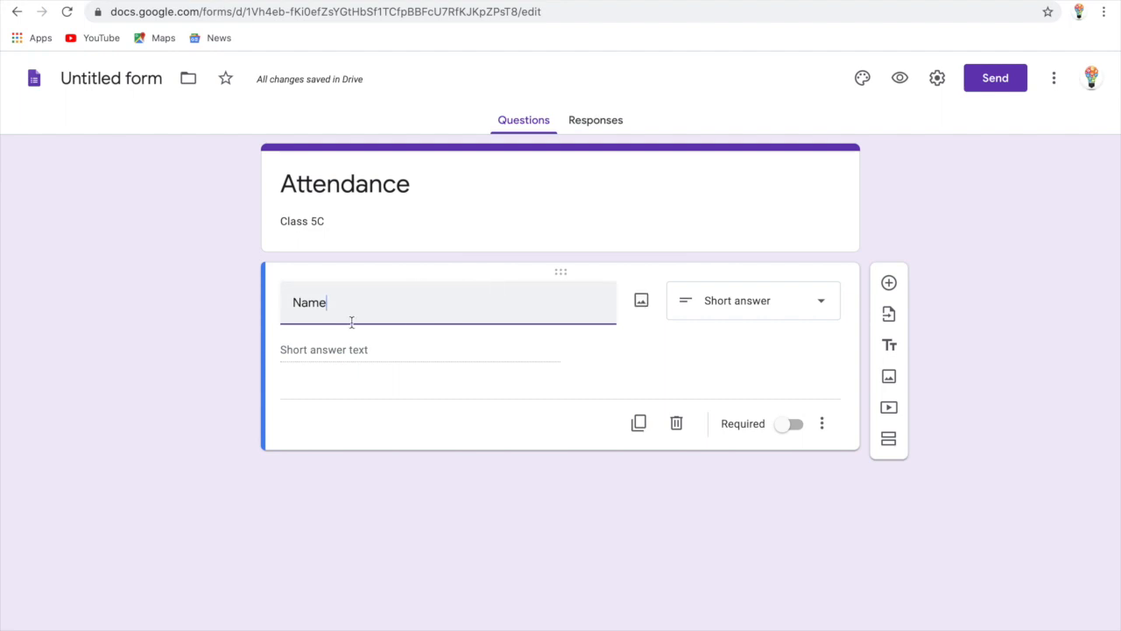
{"action": "left_click", "coordinate": [801, 426]}
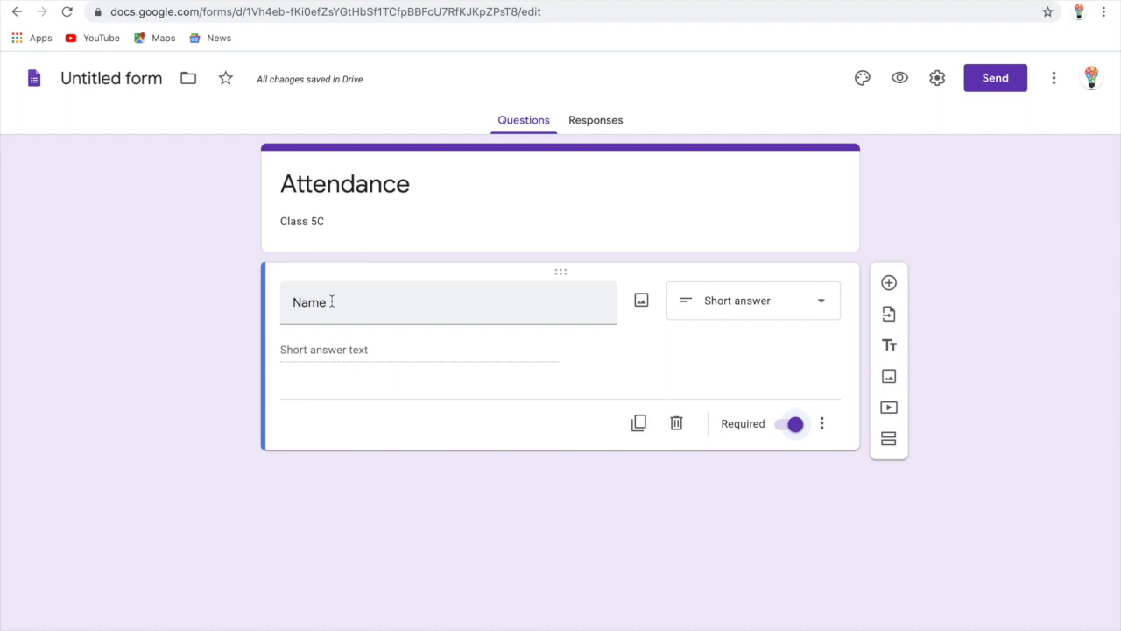
{"action": "left_click", "coordinate": [743, 310]}
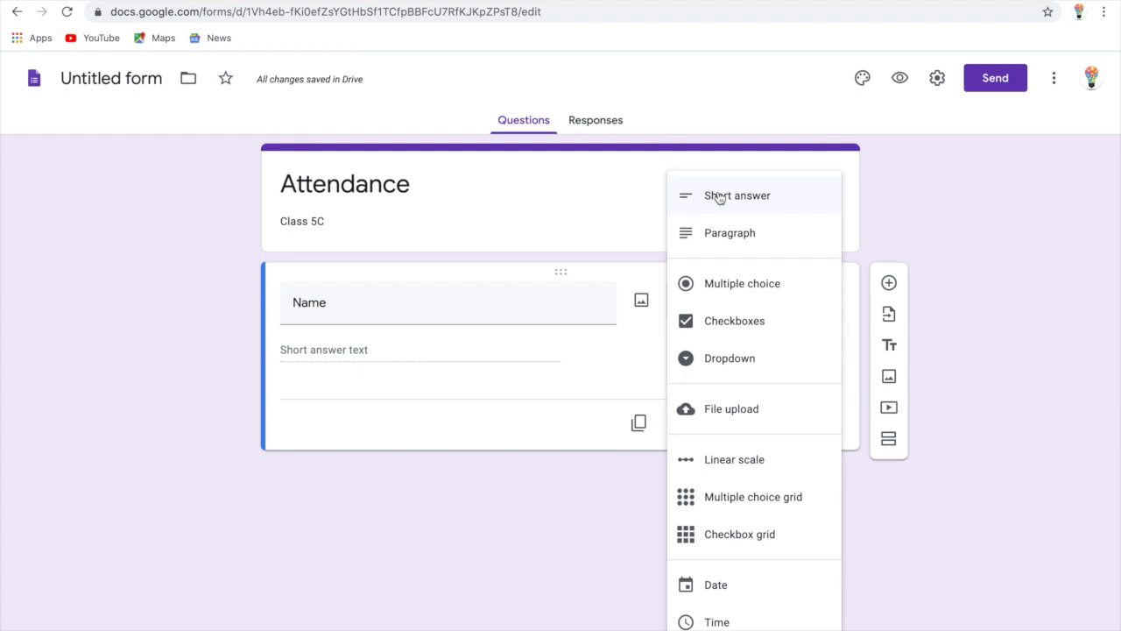
{"action": "left_click", "coordinate": [745, 193]}
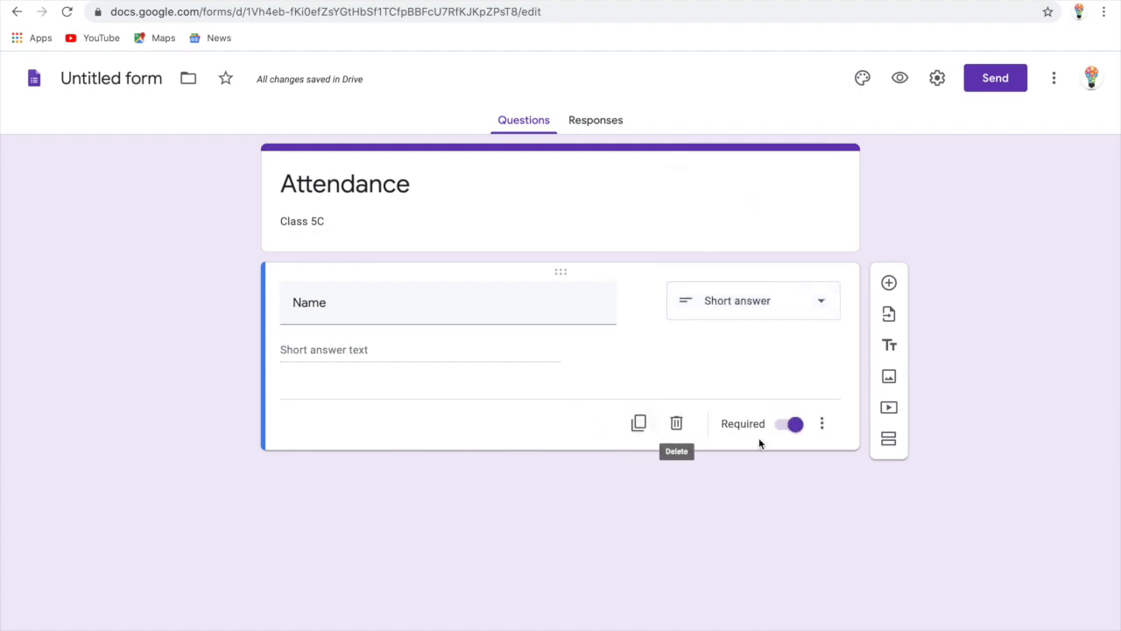
{"action": "left_click", "coordinate": [890, 284]}
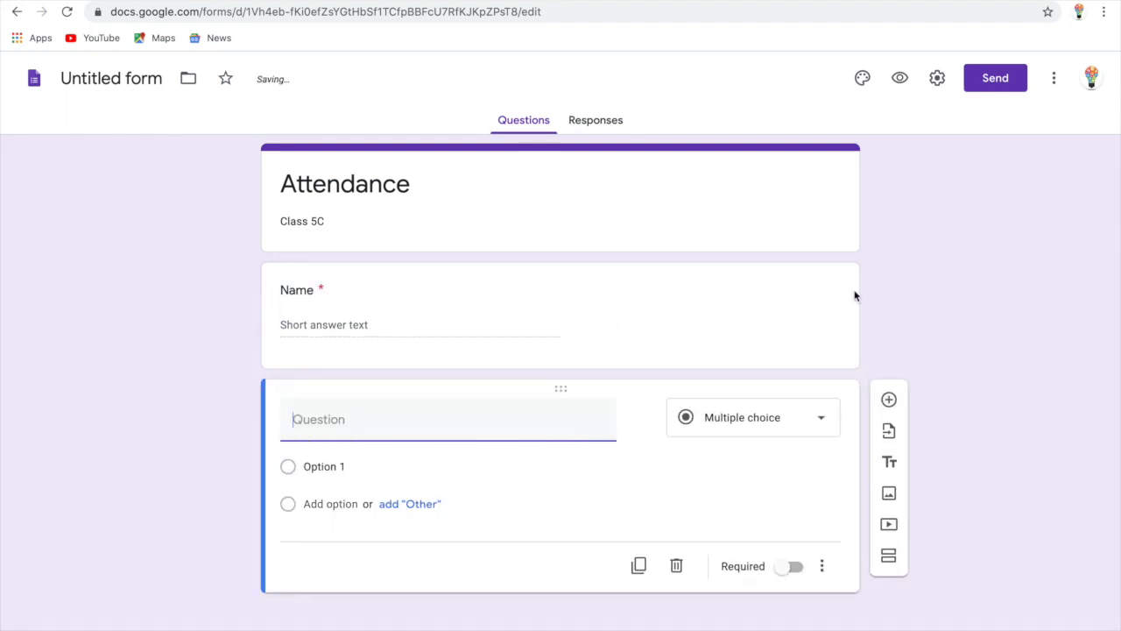
Title the second question 'Roll No', validate answers as Number / Is number, and make it required
{"action": "type", "text": "R"}
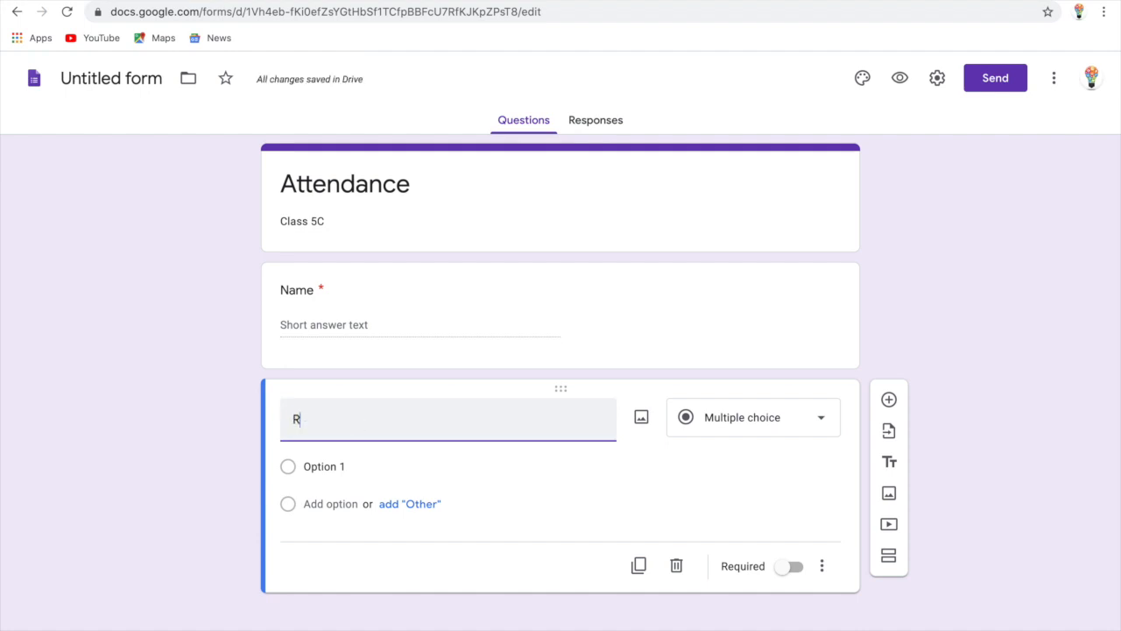
{"action": "type", "text": "oll No"}
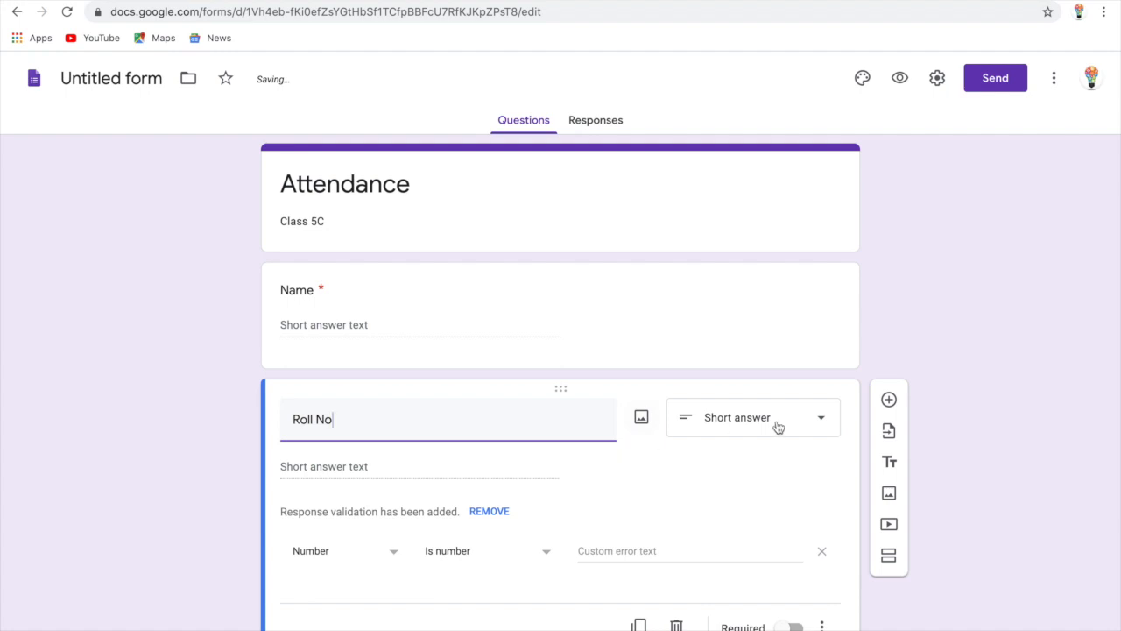
{"action": "left_click", "coordinate": [750, 428]}
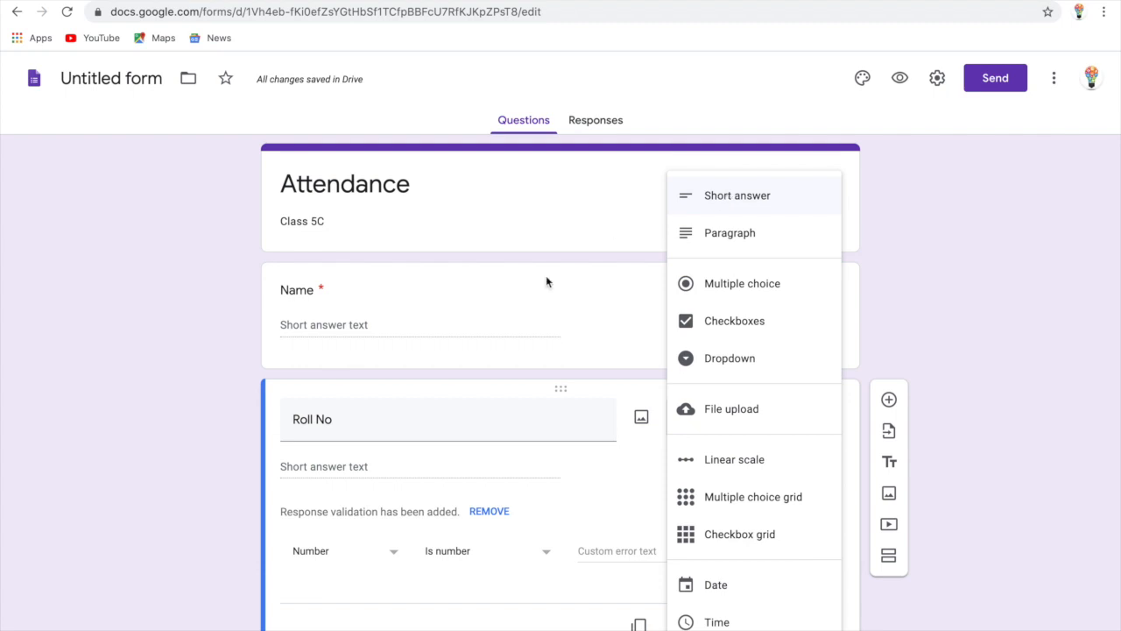
{"action": "left_click", "coordinate": [414, 461]}
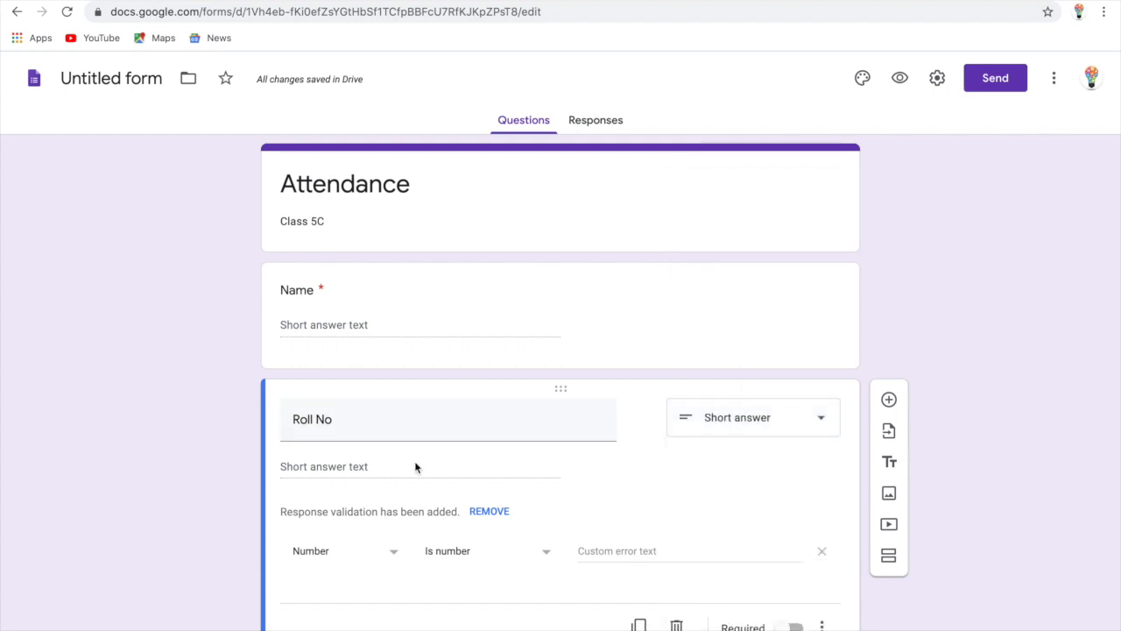
{"action": "left_click", "coordinate": [548, 556]}
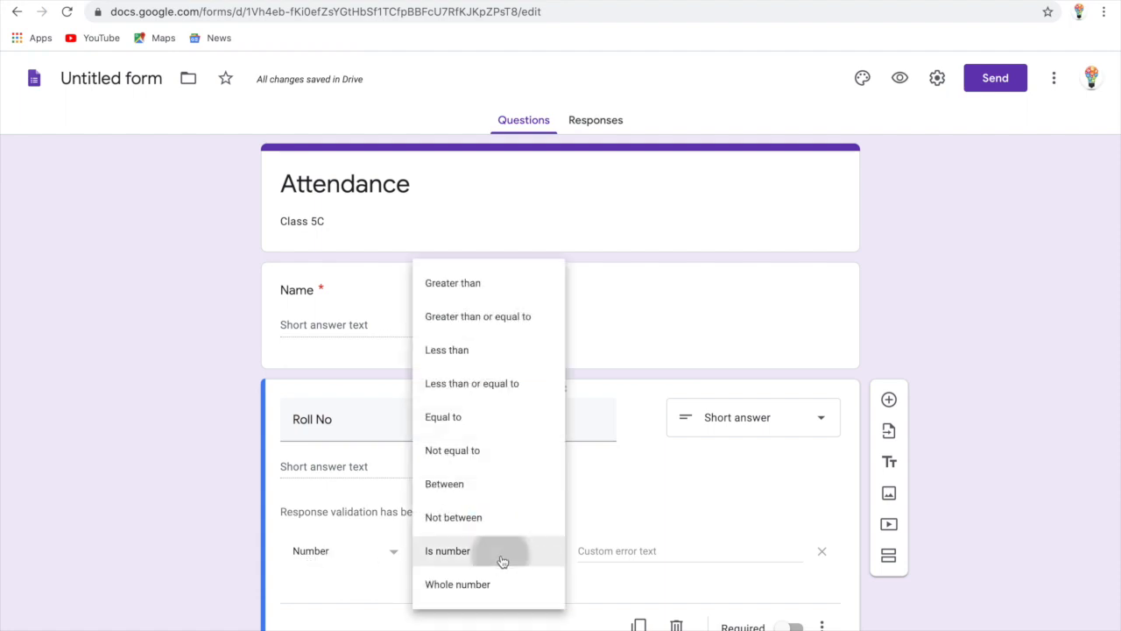
{"action": "left_click", "coordinate": [508, 559]}
{"action": "left_click", "coordinate": [300, 557]}
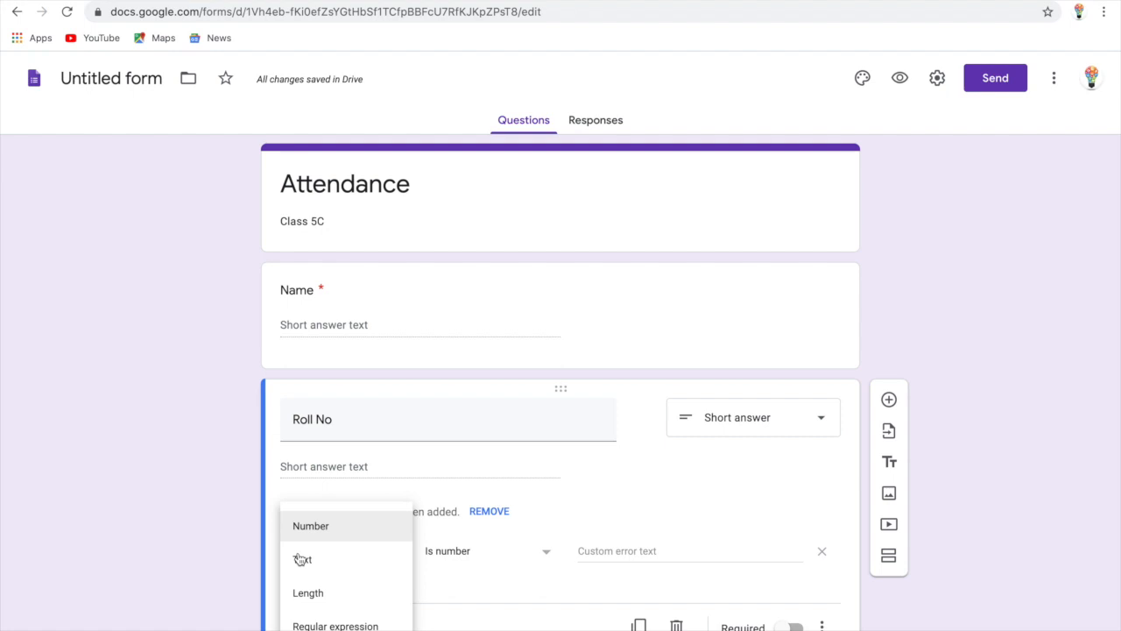
{"action": "left_click", "coordinate": [314, 531]}
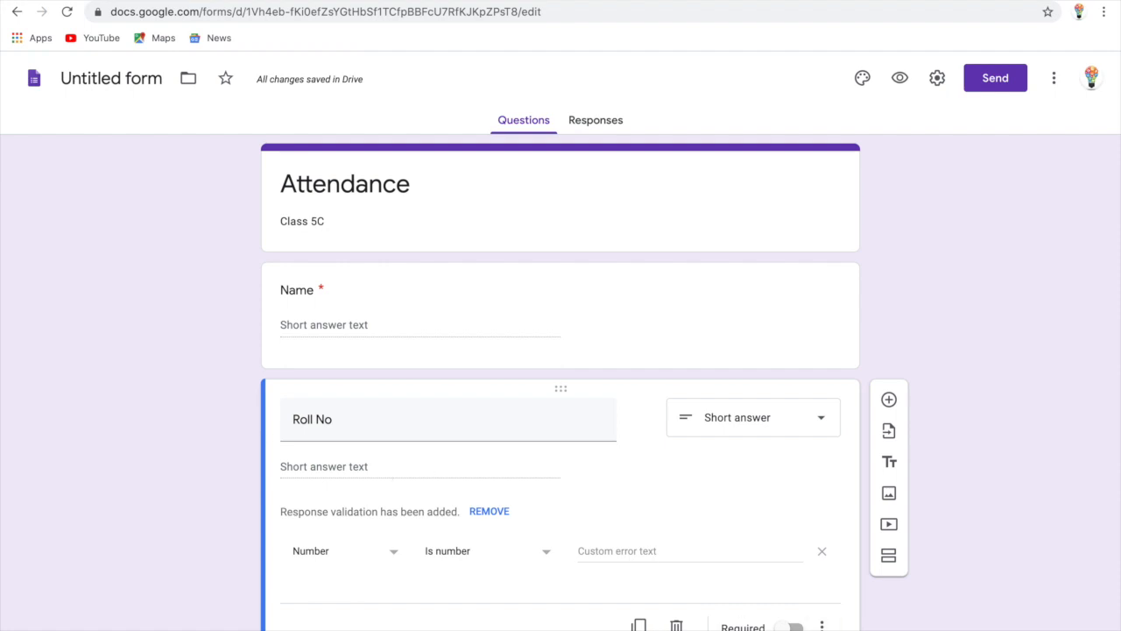
{"action": "left_click", "coordinate": [792, 627]}
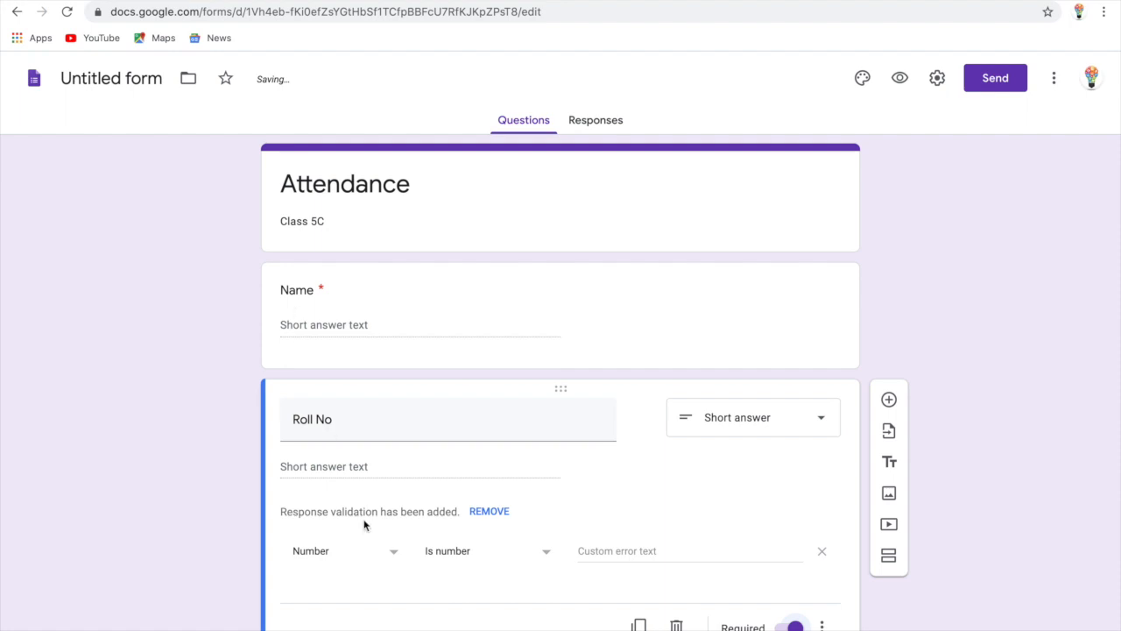
{"action": "scroll", "coordinate": [365, 523], "scroll_direction": "down", "scroll_amount": 1}
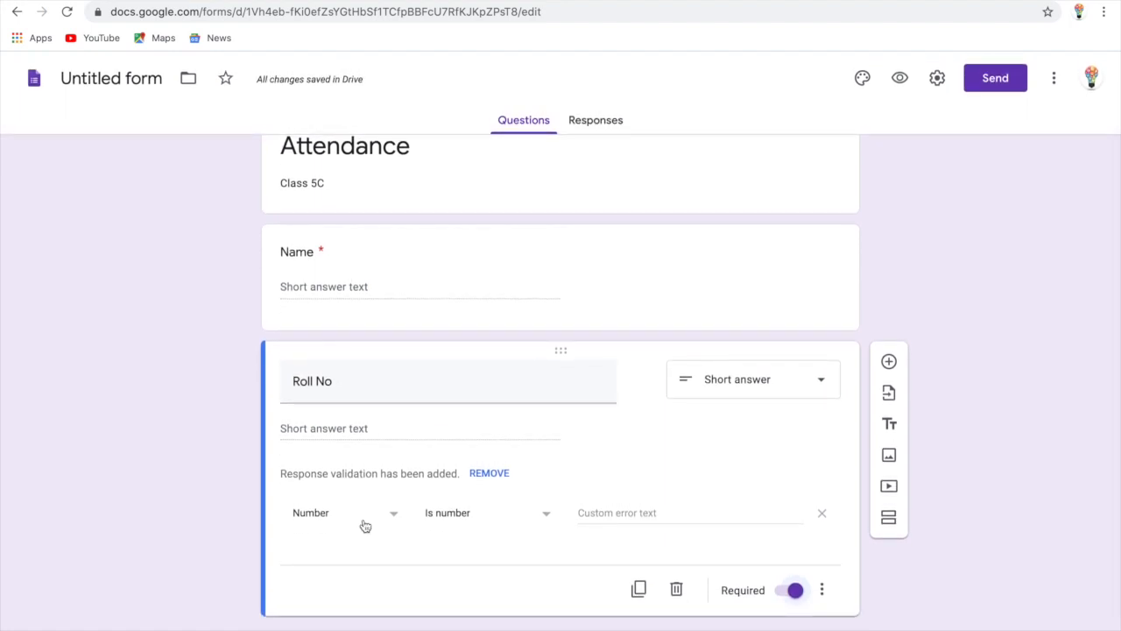
Add a multiple-choice 'Attendance' question with 'Present' as its first option
{"action": "left_click", "coordinate": [889, 361]}
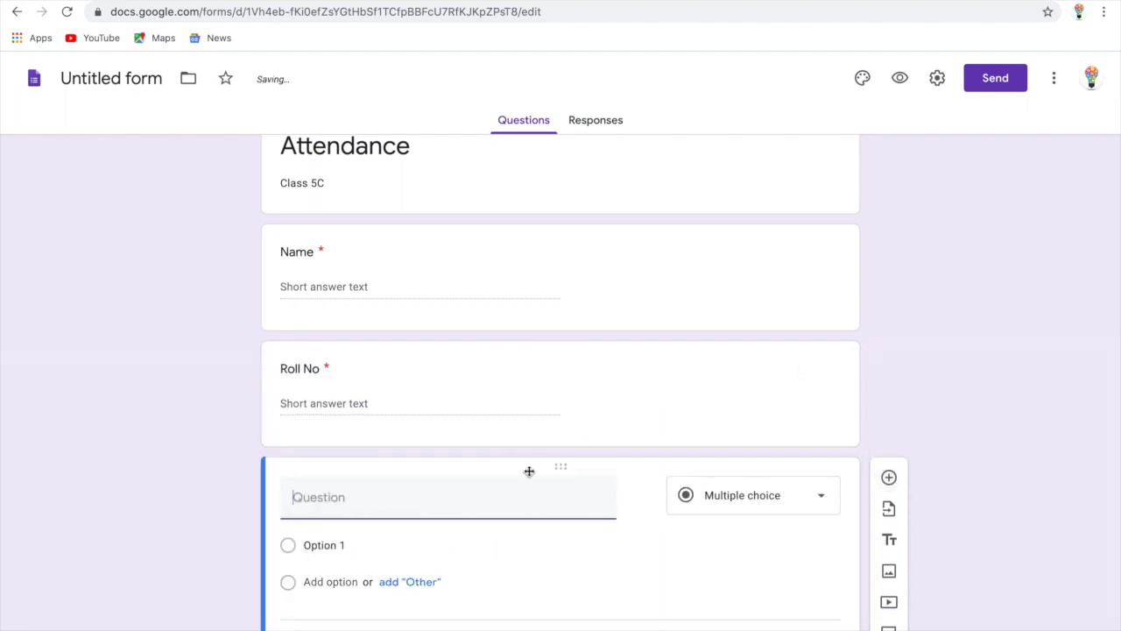
{"action": "type", "text": "Atten"}
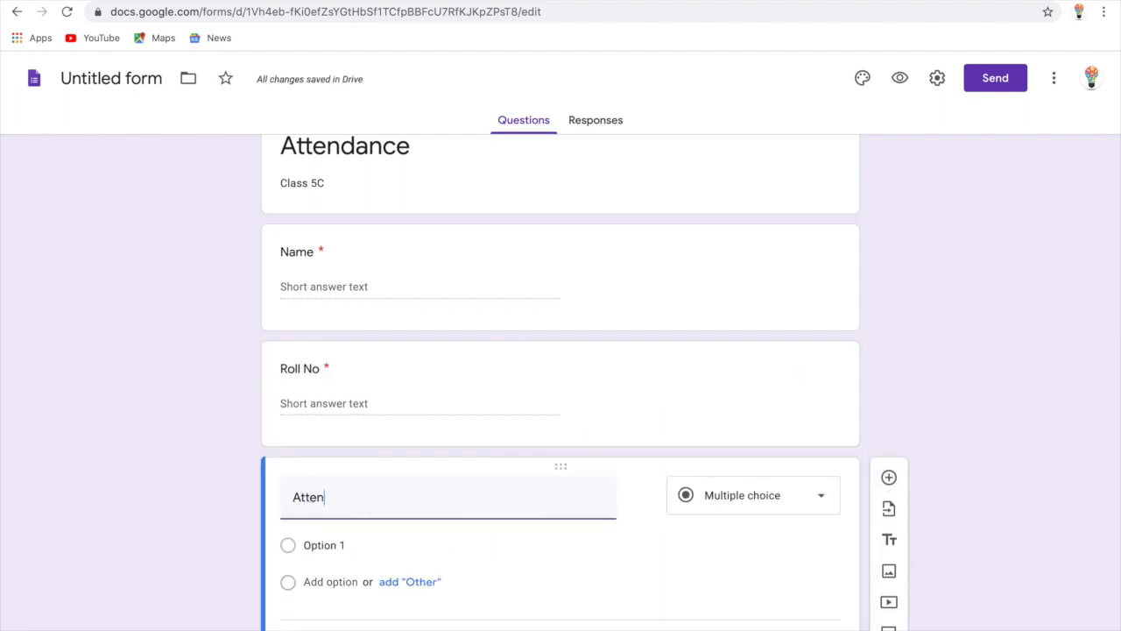
{"action": "type", "text": "dance"}
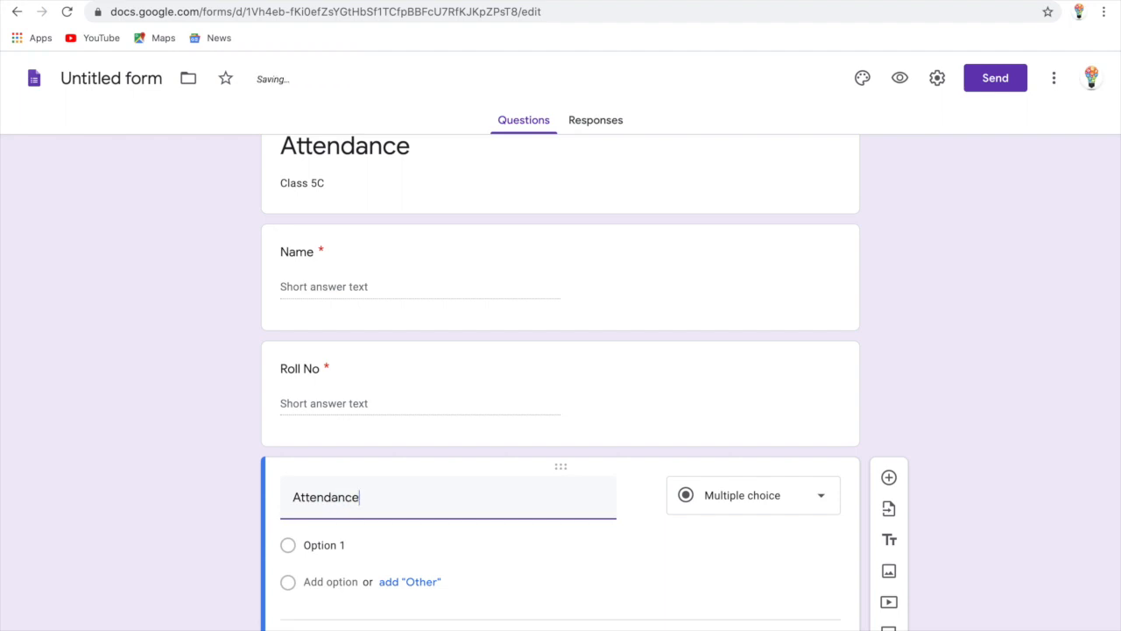
{"action": "left_click", "coordinate": [287, 552]}
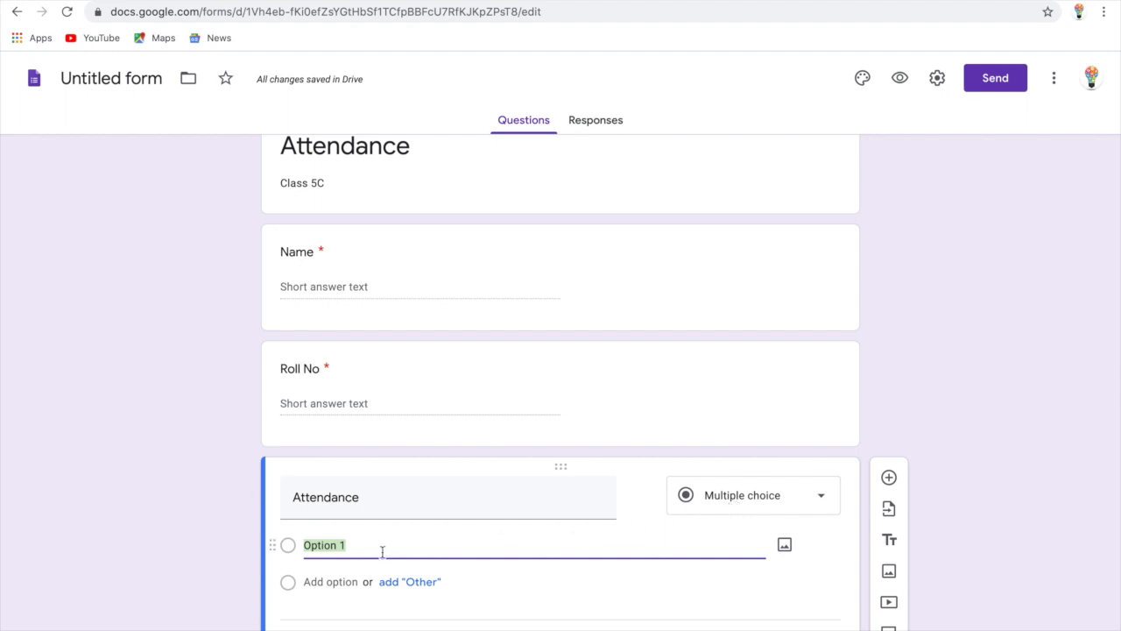
{"action": "type", "text": "Present"}
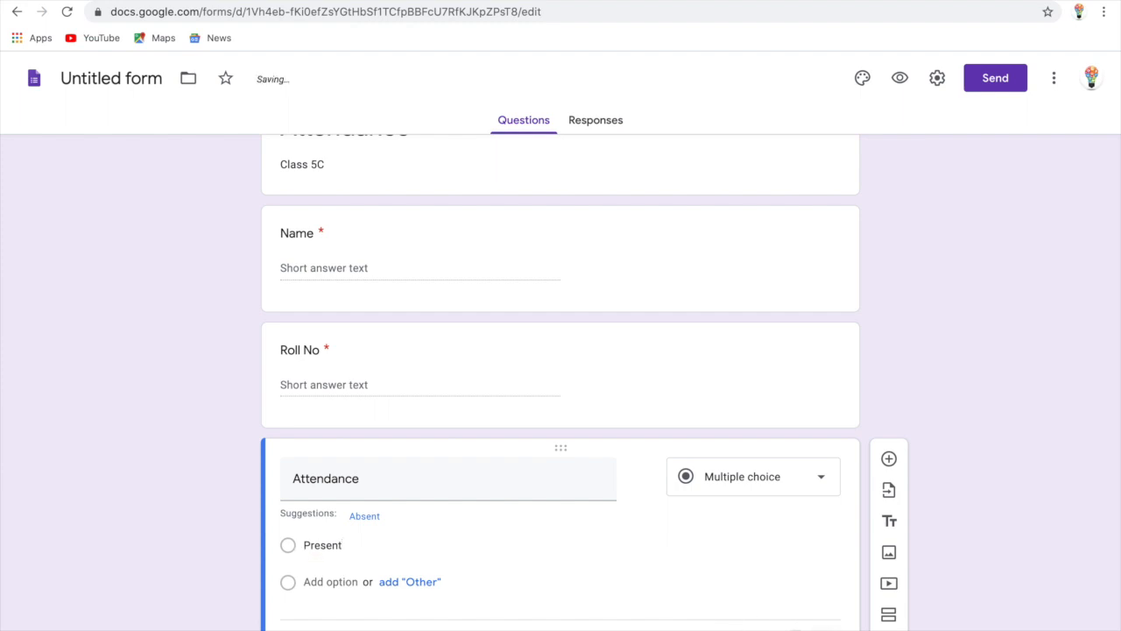
{"action": "scroll", "coordinate": [663, 545], "scroll_direction": "down", "scroll_amount": 1}
{"action": "scroll", "coordinate": [664, 546], "scroll_direction": "up", "scroll_amount": 2}
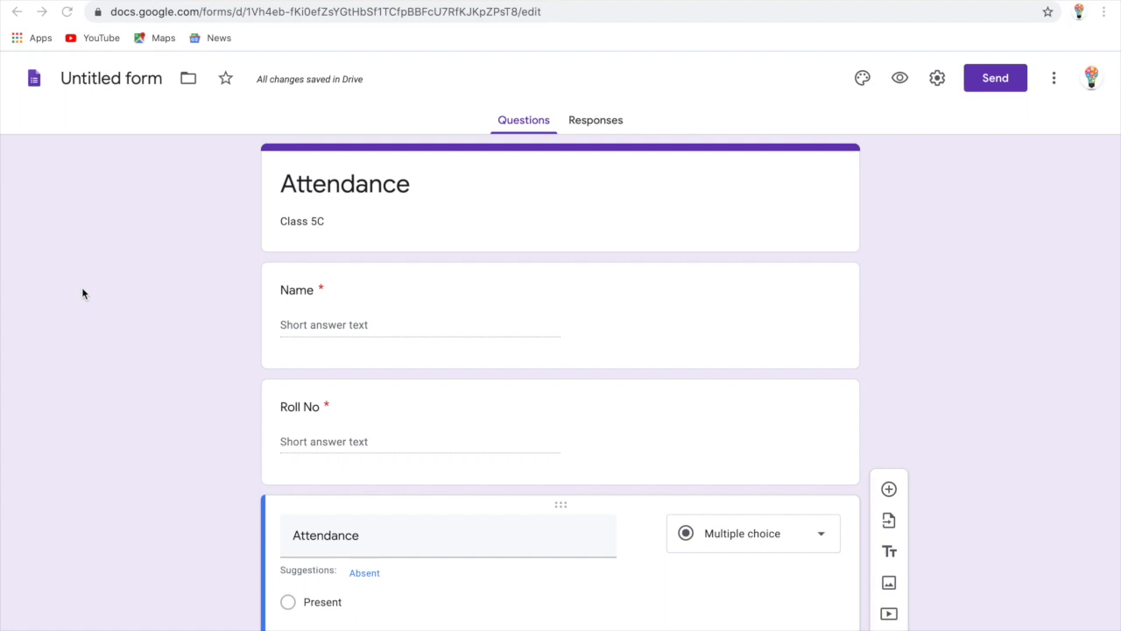
{"action": "scroll", "coordinate": [797, 568], "scroll_direction": "down", "scroll_amount": 1}
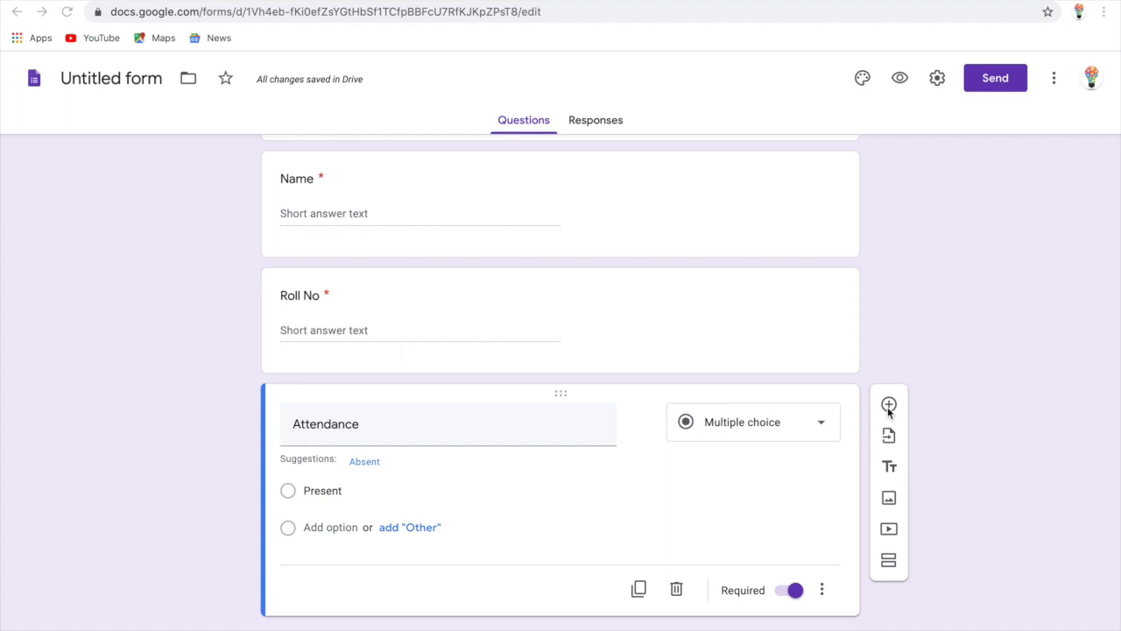
{"action": "scroll", "coordinate": [793, 125], "scroll_direction": "up", "scroll_amount": 1}
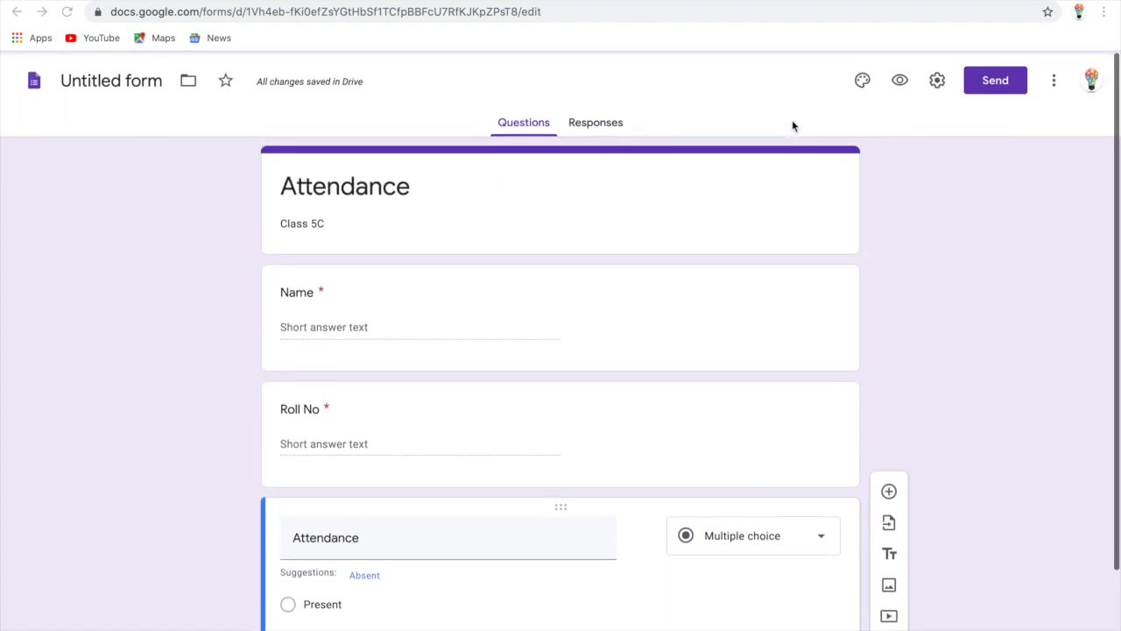
Insert the bookshelf illustration from the Work and School themes as the header image
{"action": "left_click", "coordinate": [862, 79]}
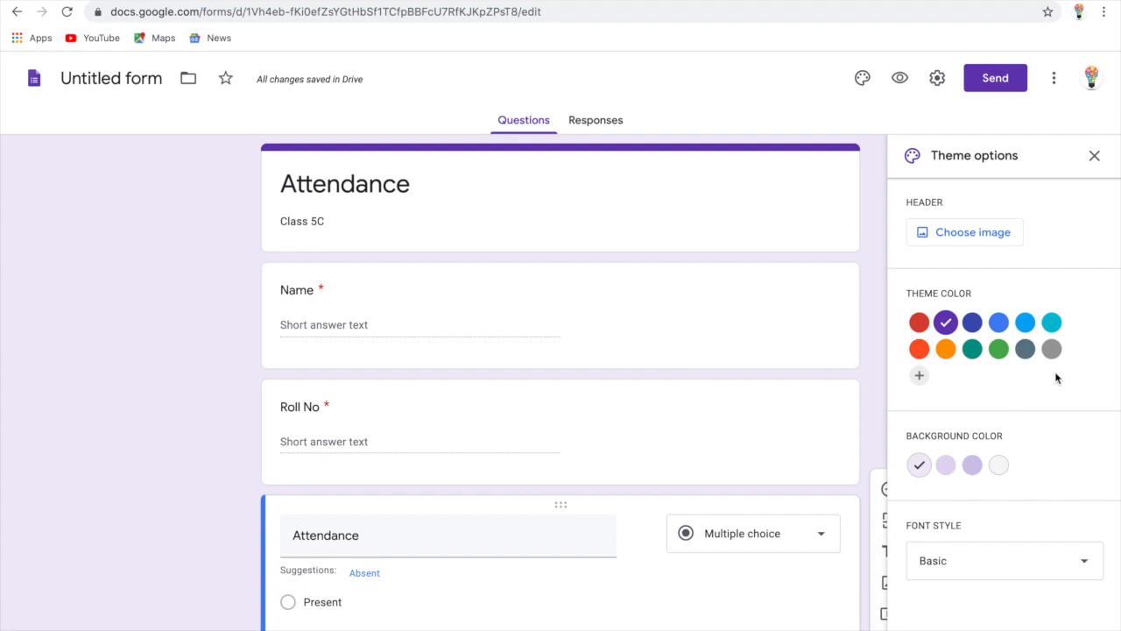
{"action": "left_click", "coordinate": [950, 234]}
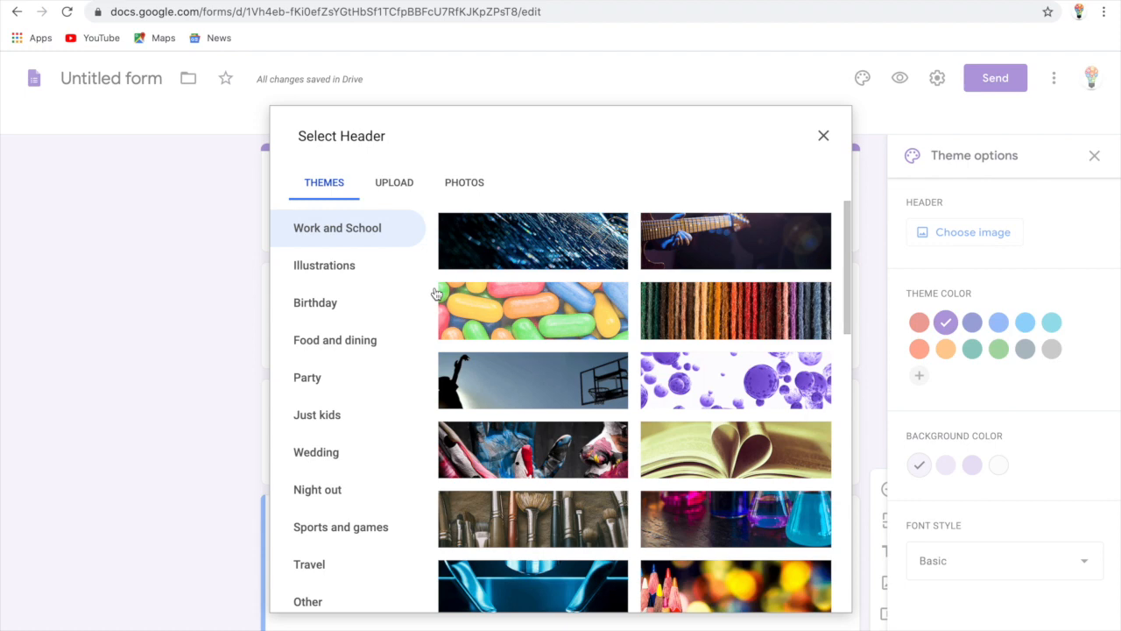
{"action": "scroll", "coordinate": [657, 447], "scroll_direction": "down", "scroll_amount": 3}
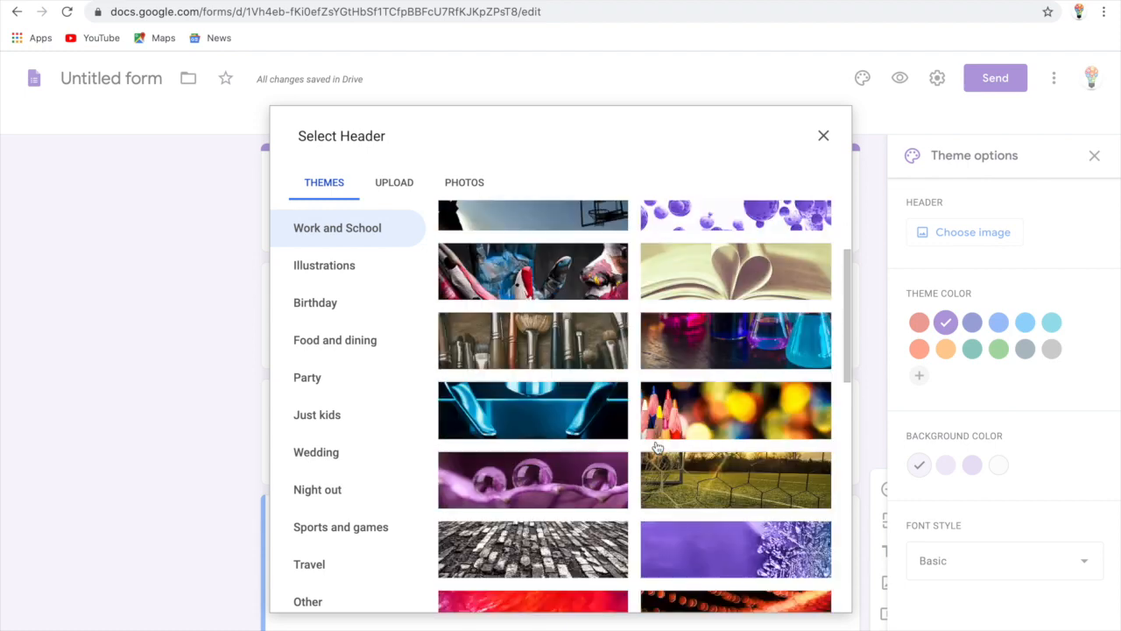
{"action": "scroll", "coordinate": [657, 448], "scroll_direction": "down", "scroll_amount": 10}
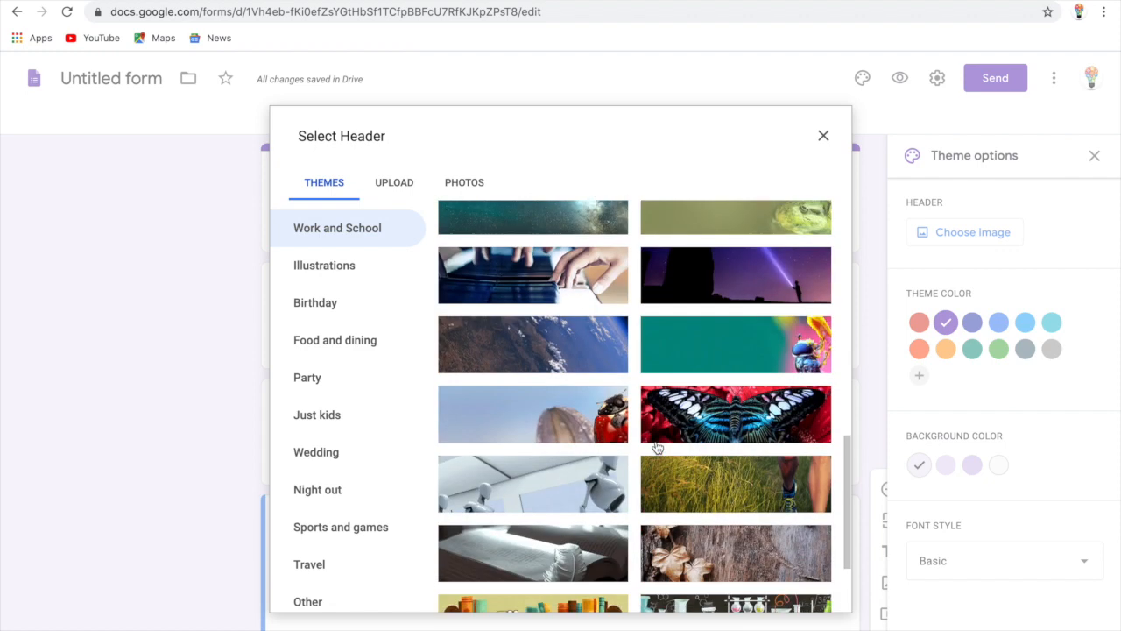
{"action": "scroll", "coordinate": [657, 448], "scroll_direction": "down", "scroll_amount": 2}
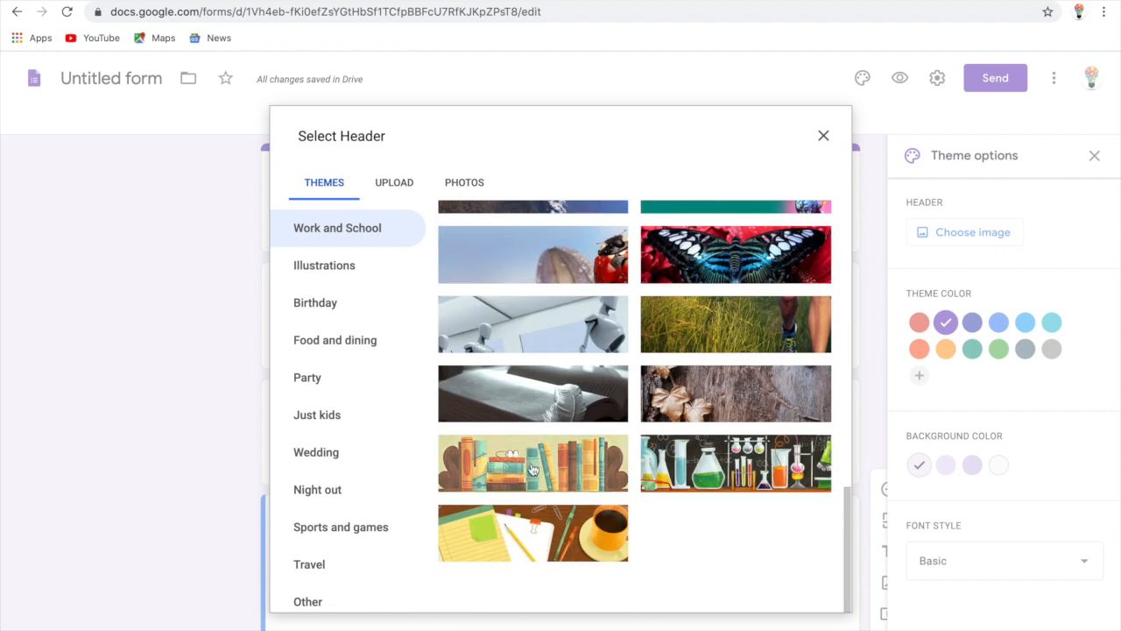
{"action": "left_click", "coordinate": [514, 485]}
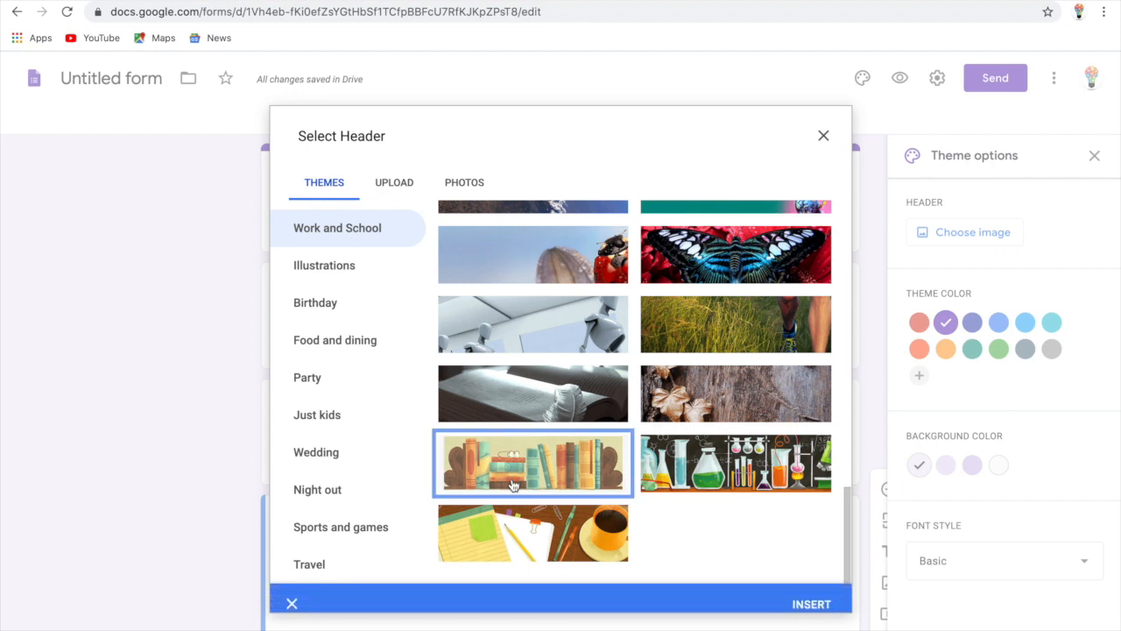
{"action": "left_click", "coordinate": [816, 596]}
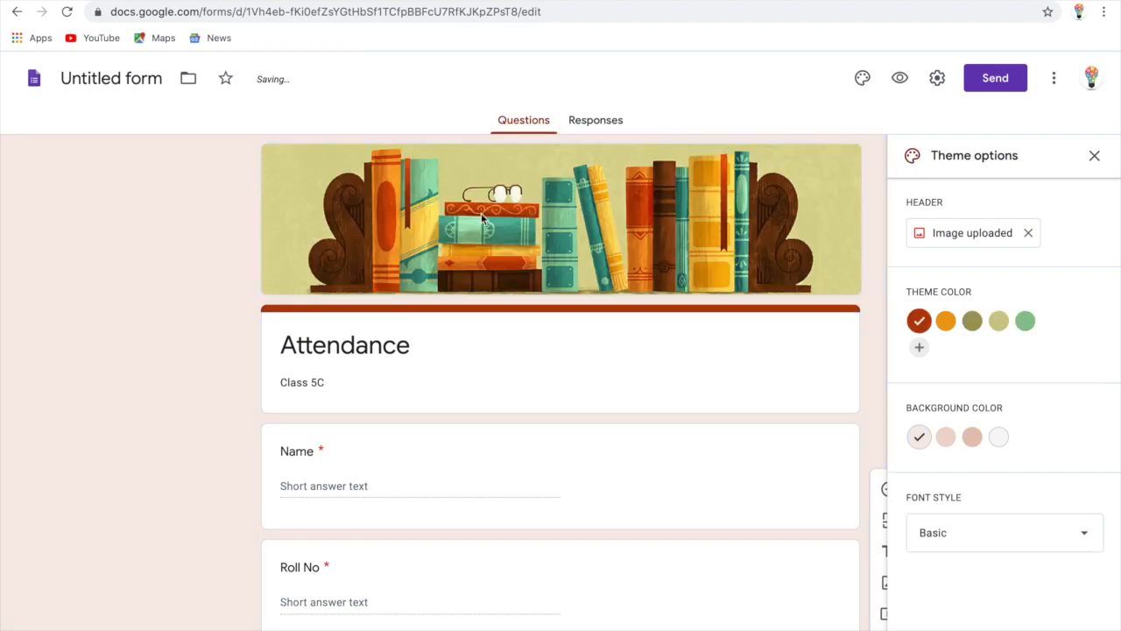
Try green and khaki theme colours, then settle on olive
{"action": "left_click", "coordinate": [1027, 322]}
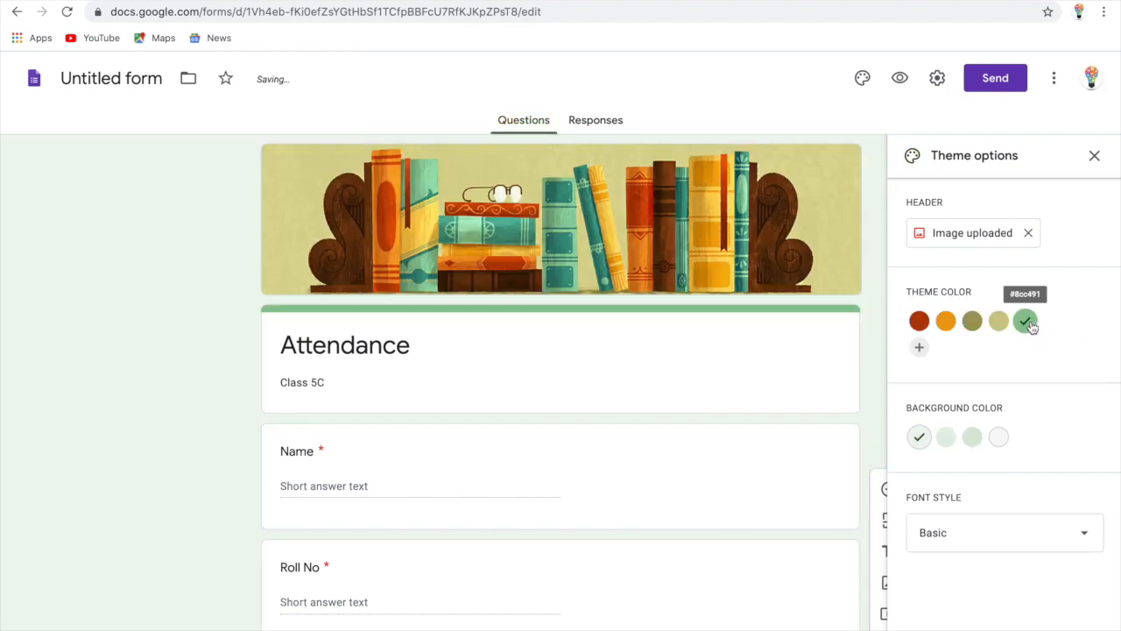
{"action": "left_click", "coordinate": [1000, 322]}
{"action": "left_click", "coordinate": [971, 322]}
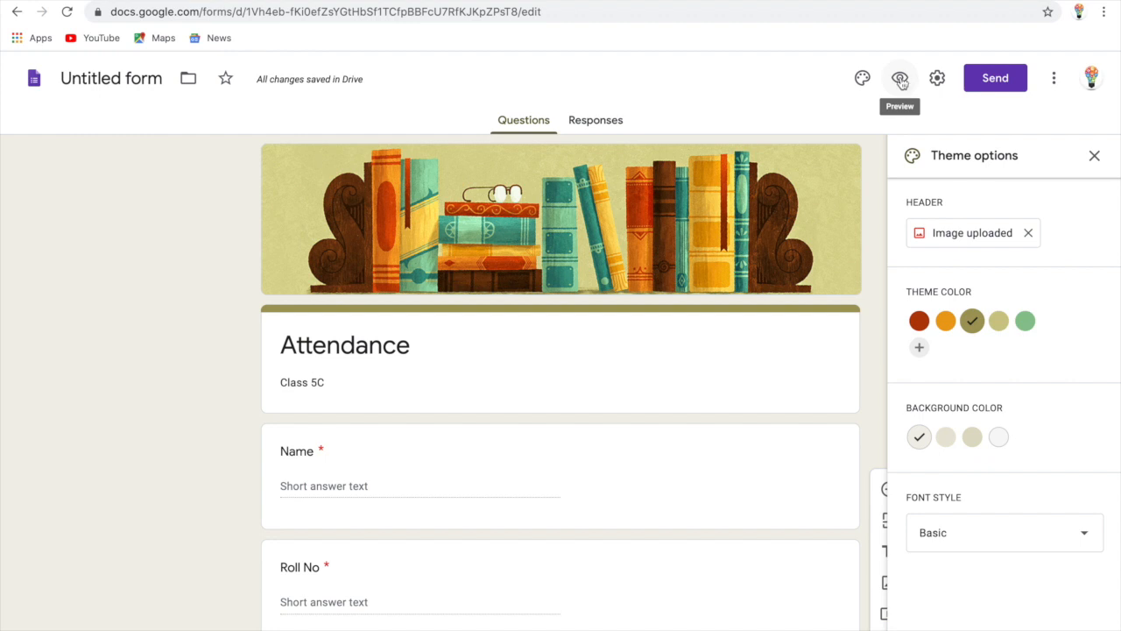
Preview the live form and scroll through its questions
{"action": "left_click", "coordinate": [901, 78]}
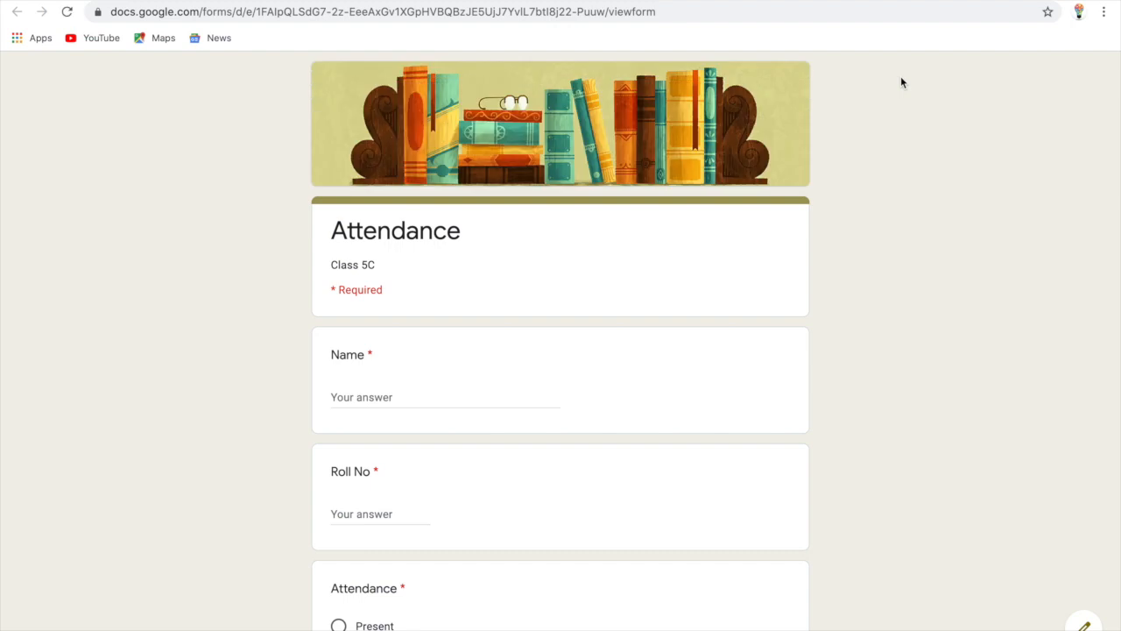
{"action": "scroll", "coordinate": [256, 337], "scroll_direction": "down", "scroll_amount": 2}
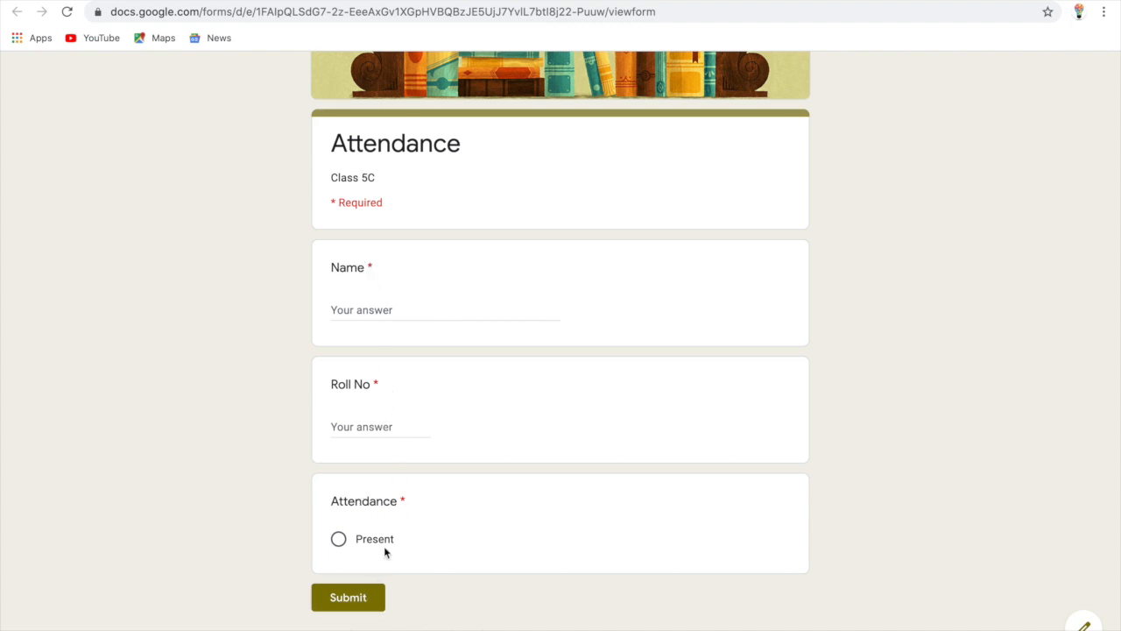
{"action": "scroll", "coordinate": [384, 548], "scroll_direction": "up", "scroll_amount": 1}
{"action": "scroll", "coordinate": [383, 552], "scroll_direction": "down", "scroll_amount": 2}
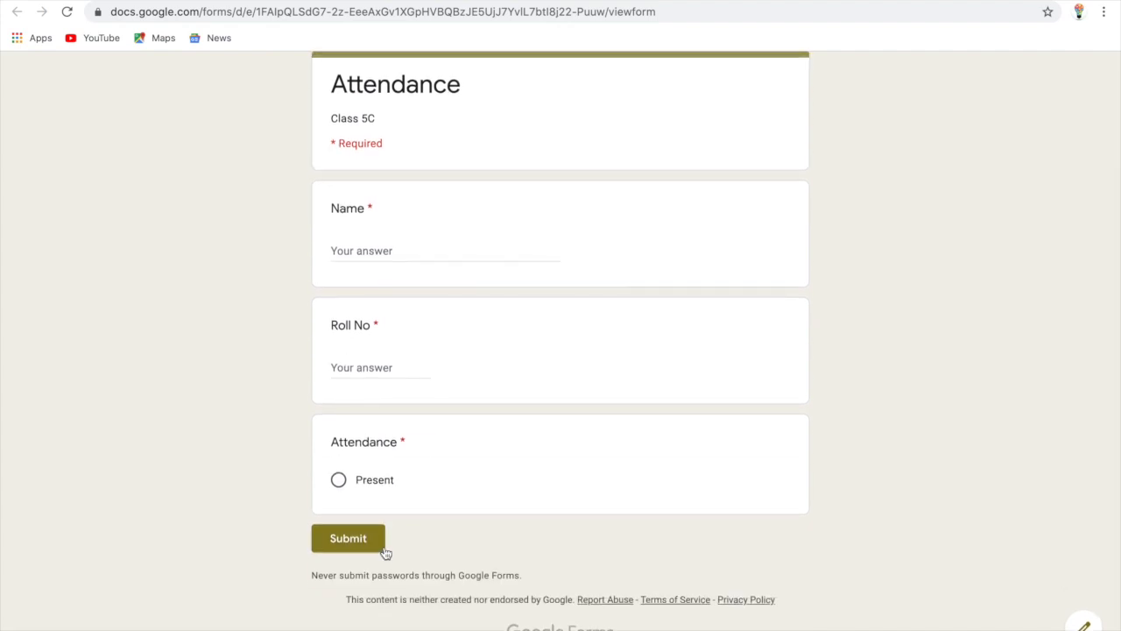
{"action": "scroll", "coordinate": [566, 276], "scroll_direction": "up", "scroll_amount": 1}
{"action": "scroll", "coordinate": [566, 277], "scroll_direction": "down", "scroll_amount": 1}
Submit a test response with the student's name, roll number 37 and Present
{"action": "left_click", "coordinate": [409, 250]}
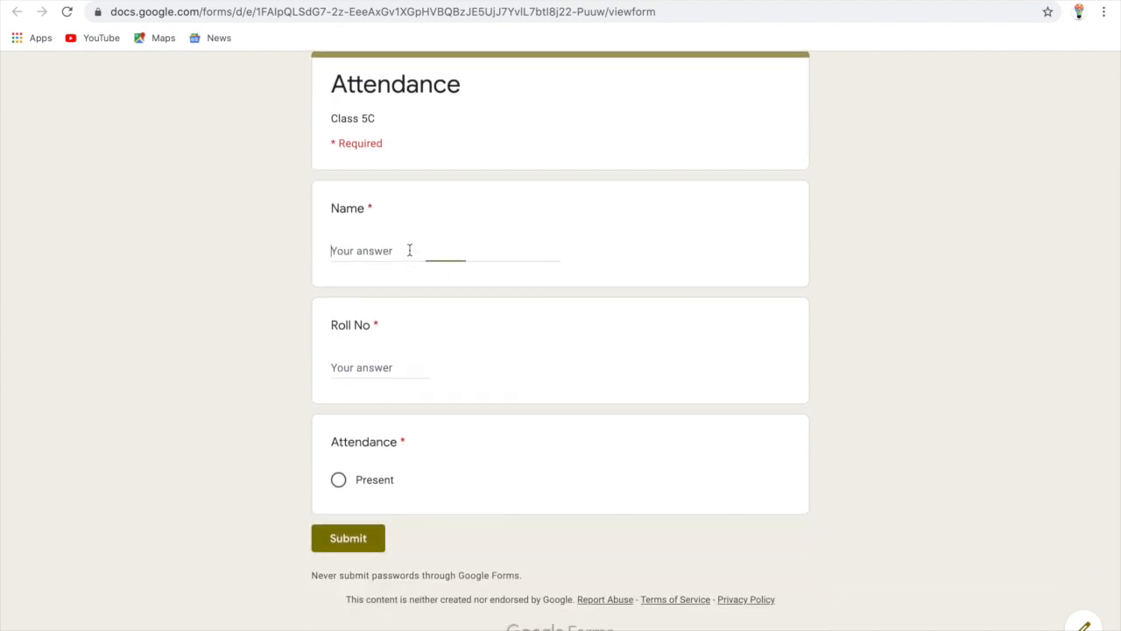
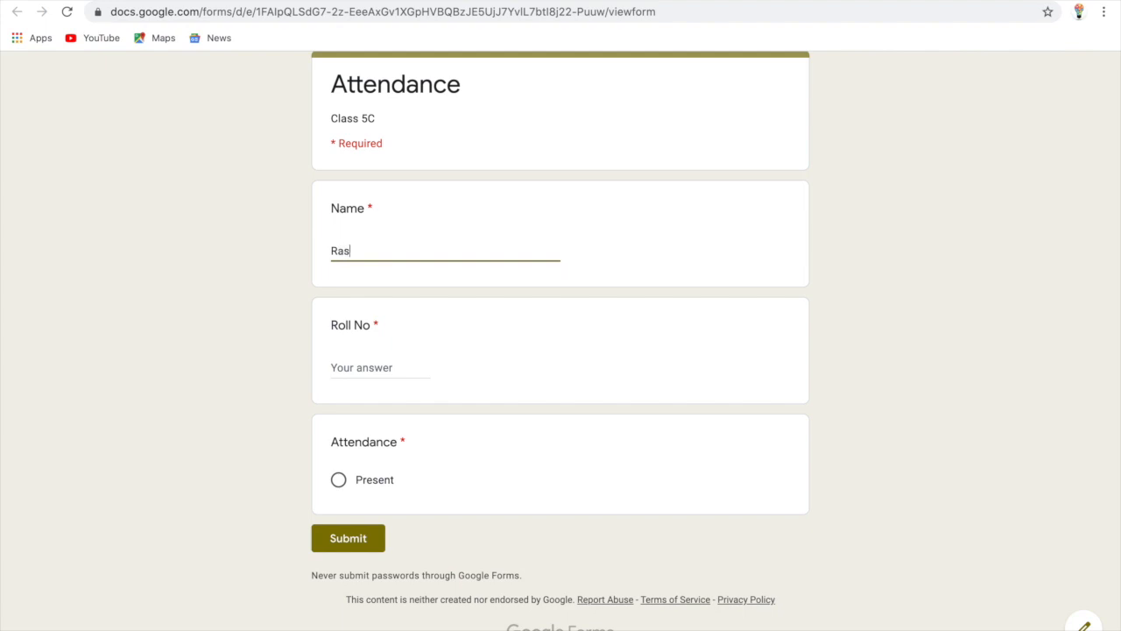
{"action": "key", "text": "Tab"}
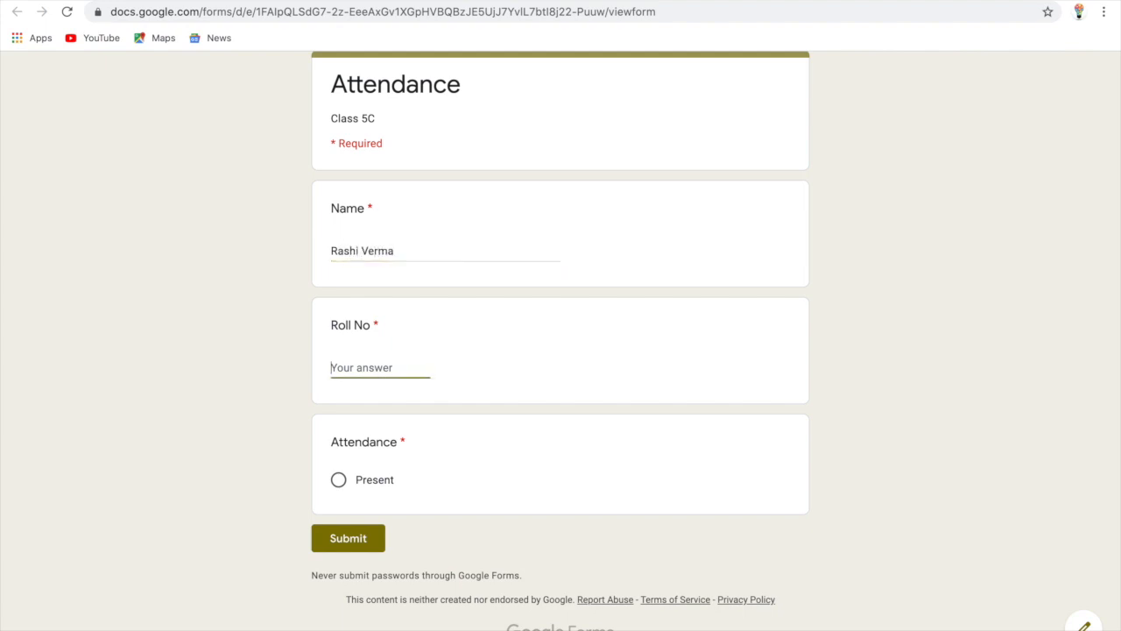
{"action": "type", "text": "#6"}
{"action": "key", "text": "BackSpace"}
{"action": "key", "text": "BackSpace"}
{"action": "left_click", "coordinate": [338, 482]}
{"action": "left_click", "coordinate": [349, 540]}
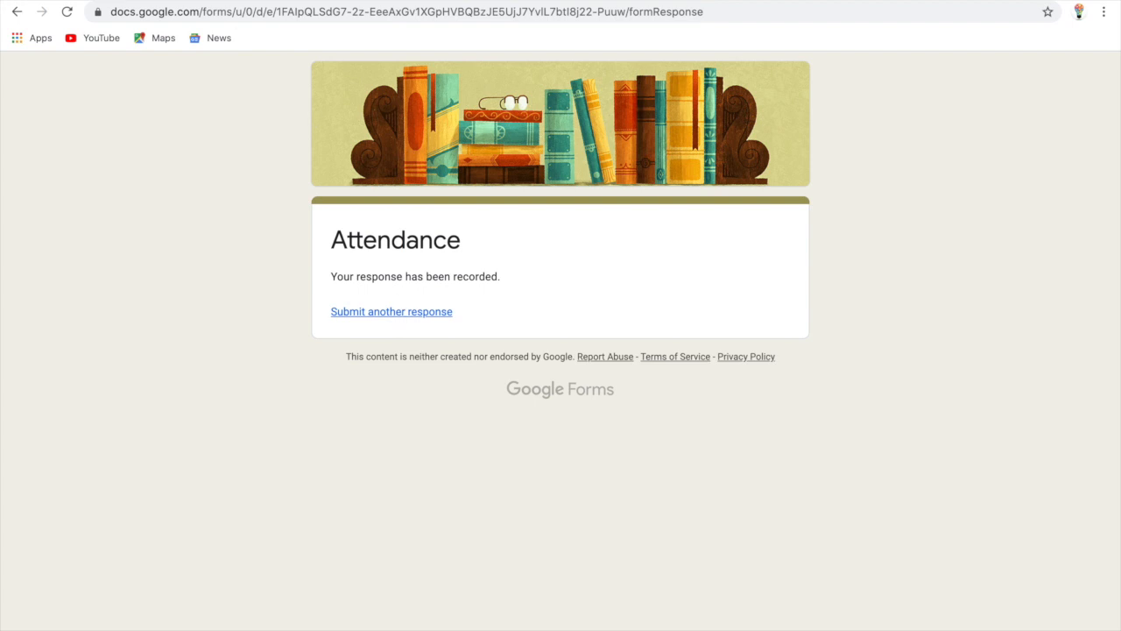
Return to the editor, close theme options, and review the Responses summary (roll 37, 100% Present)
{"action": "left_click", "coordinate": [350, 0]}
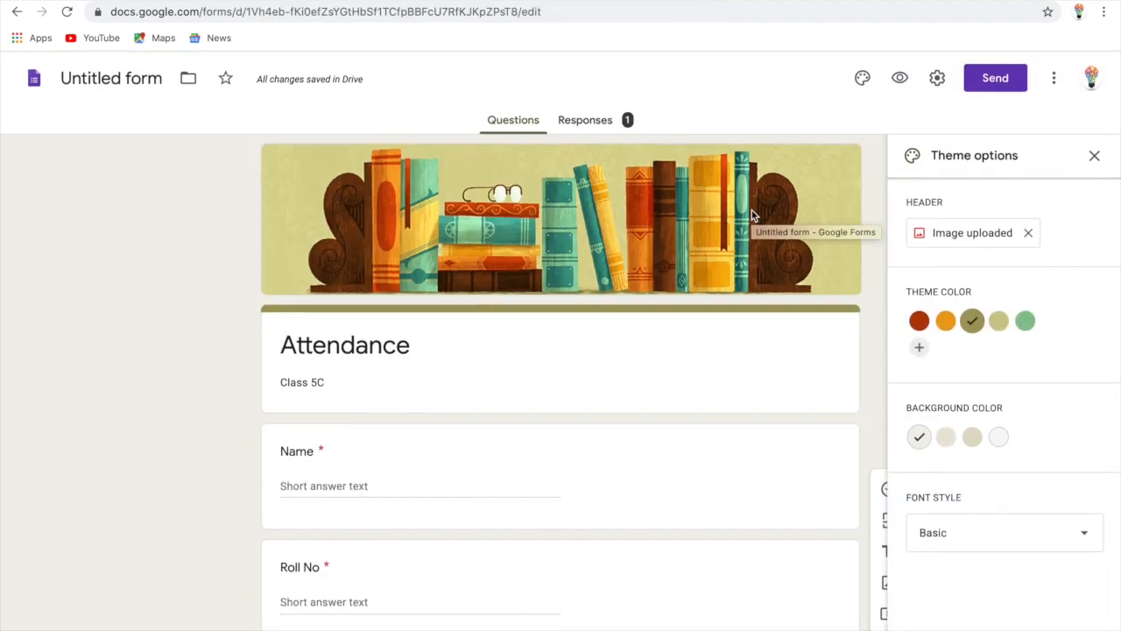
{"action": "left_click", "coordinate": [1094, 155]}
{"action": "left_click", "coordinate": [584, 130]}
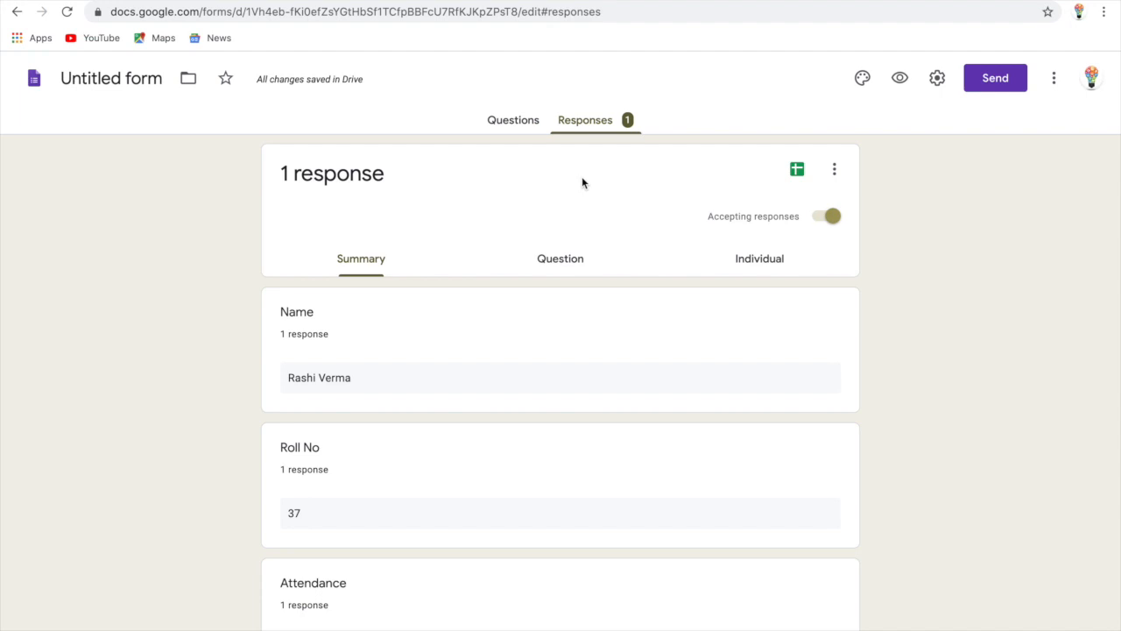
{"action": "scroll", "coordinate": [583, 180], "scroll_direction": "down", "scroll_amount": 2}
{"action": "scroll", "coordinate": [583, 182], "scroll_direction": "up", "scroll_amount": 1}
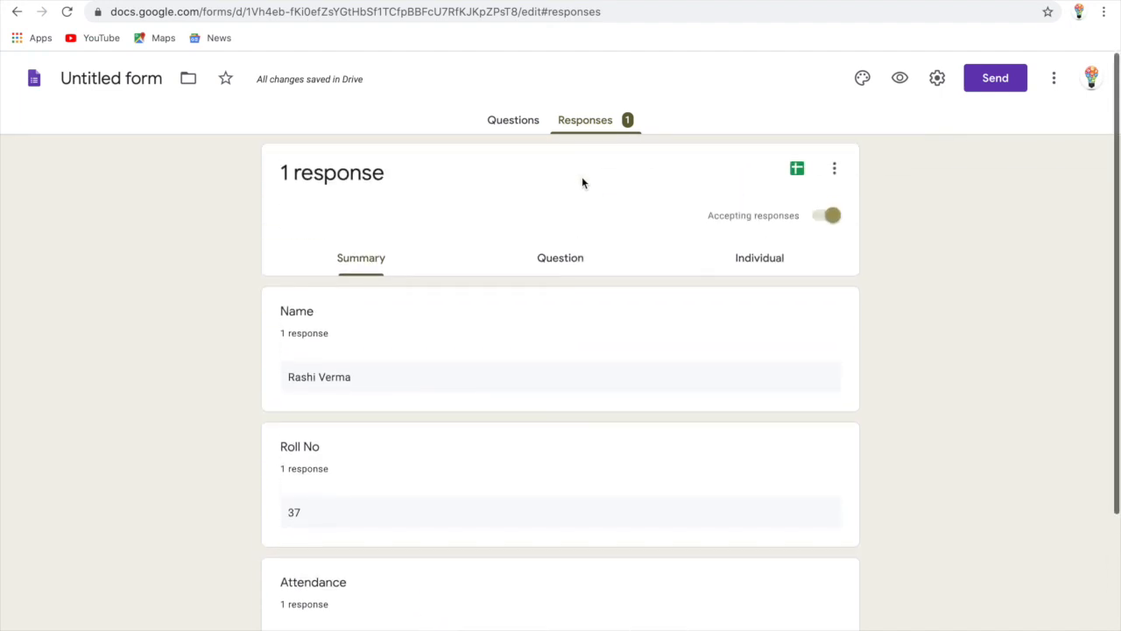
{"action": "scroll", "coordinate": [581, 182], "scroll_direction": "down", "scroll_amount": 1}
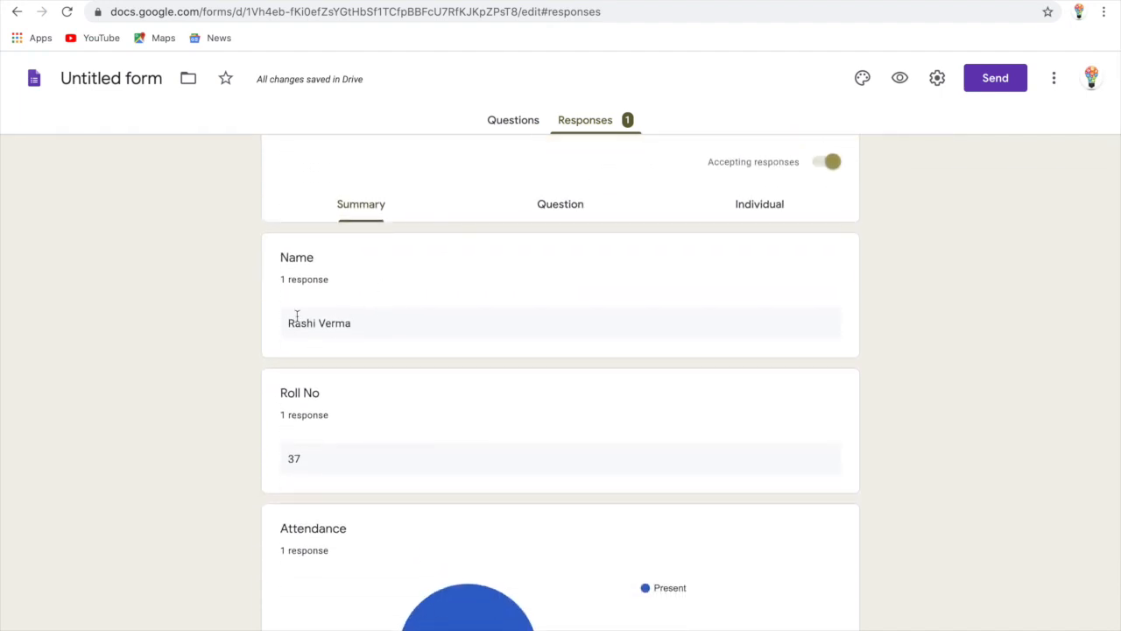
{"action": "scroll", "coordinate": [325, 348], "scroll_direction": "down", "scroll_amount": 2}
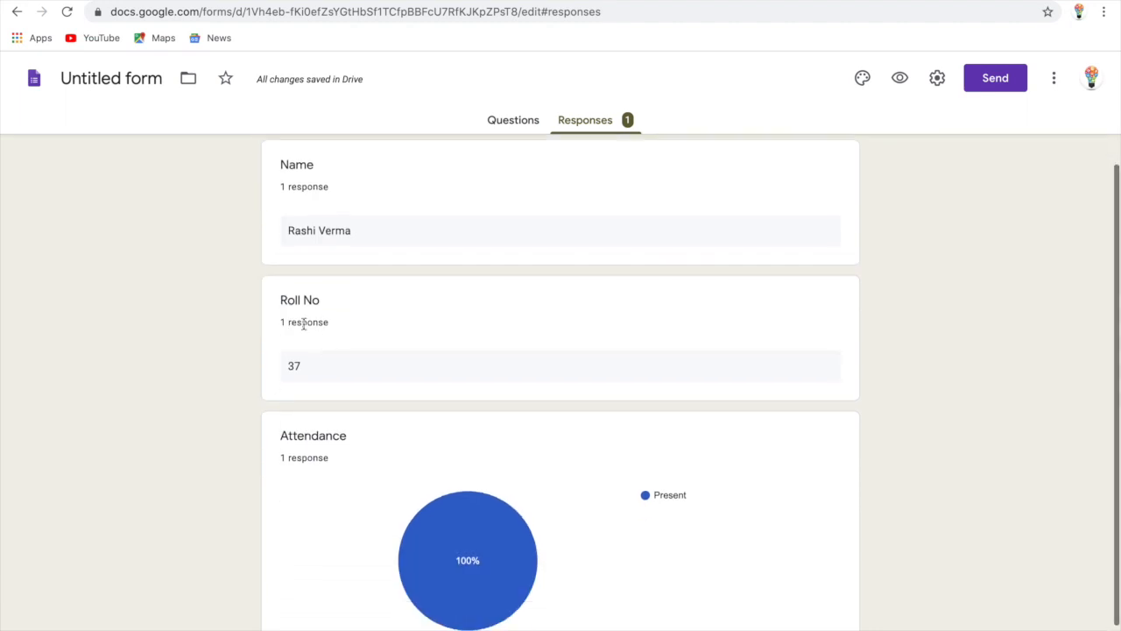
{"action": "scroll", "coordinate": [301, 389], "scroll_direction": "down", "scroll_amount": 1}
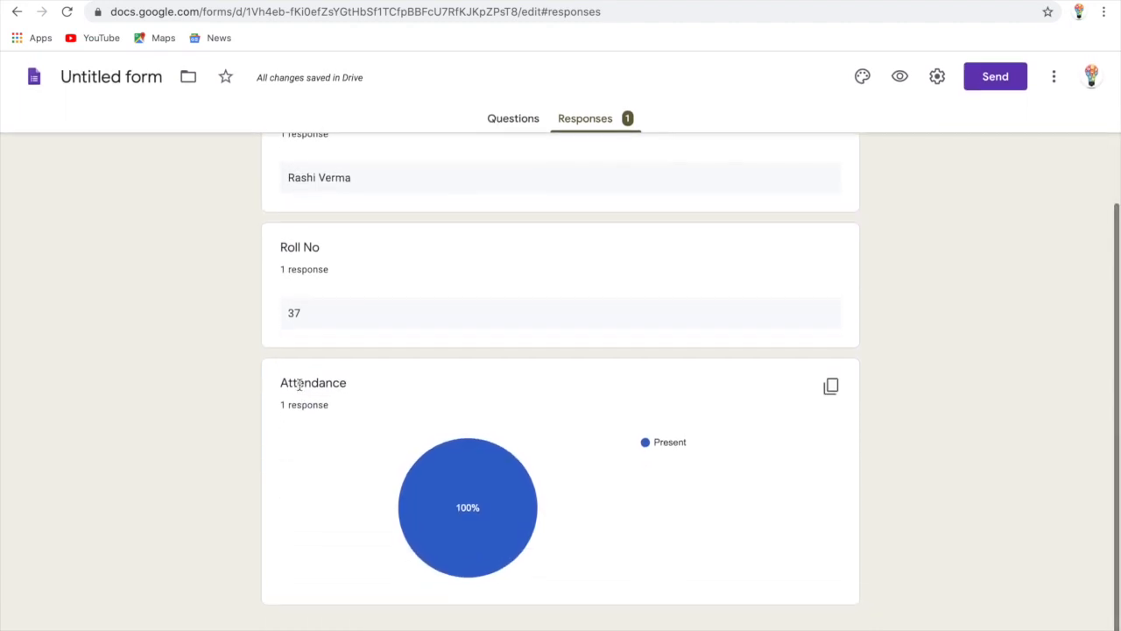
{"action": "scroll", "coordinate": [601, 515], "scroll_direction": "up", "scroll_amount": 4}
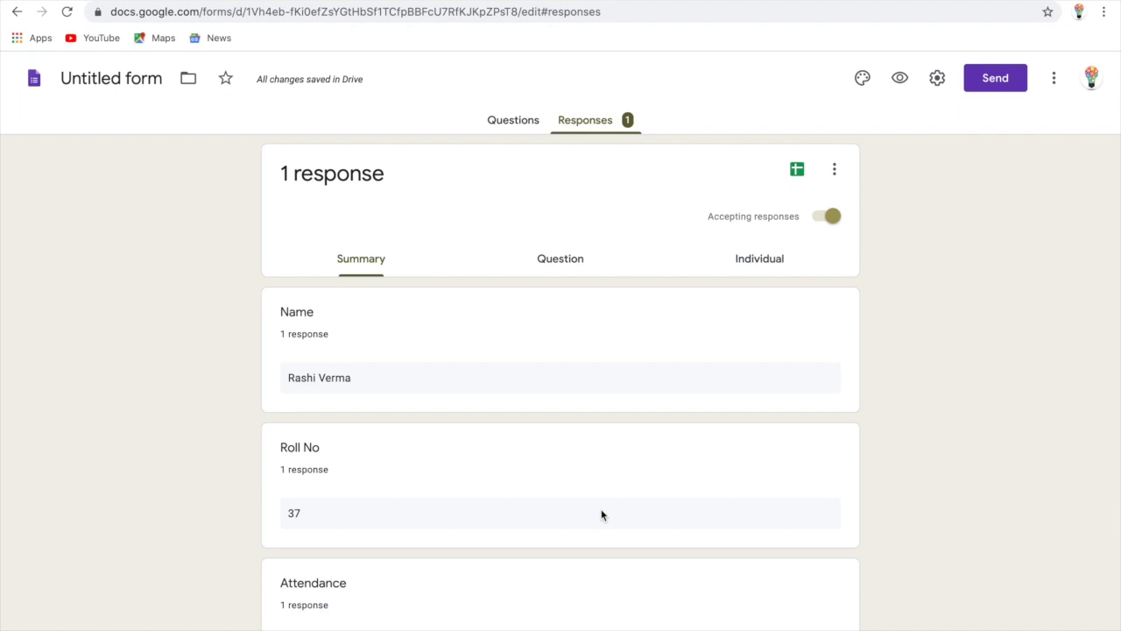
{"action": "scroll", "coordinate": [601, 515], "scroll_direction": "down", "scroll_amount": 4}
{"action": "scroll", "coordinate": [601, 515], "scroll_direction": "up", "scroll_amount": 4}
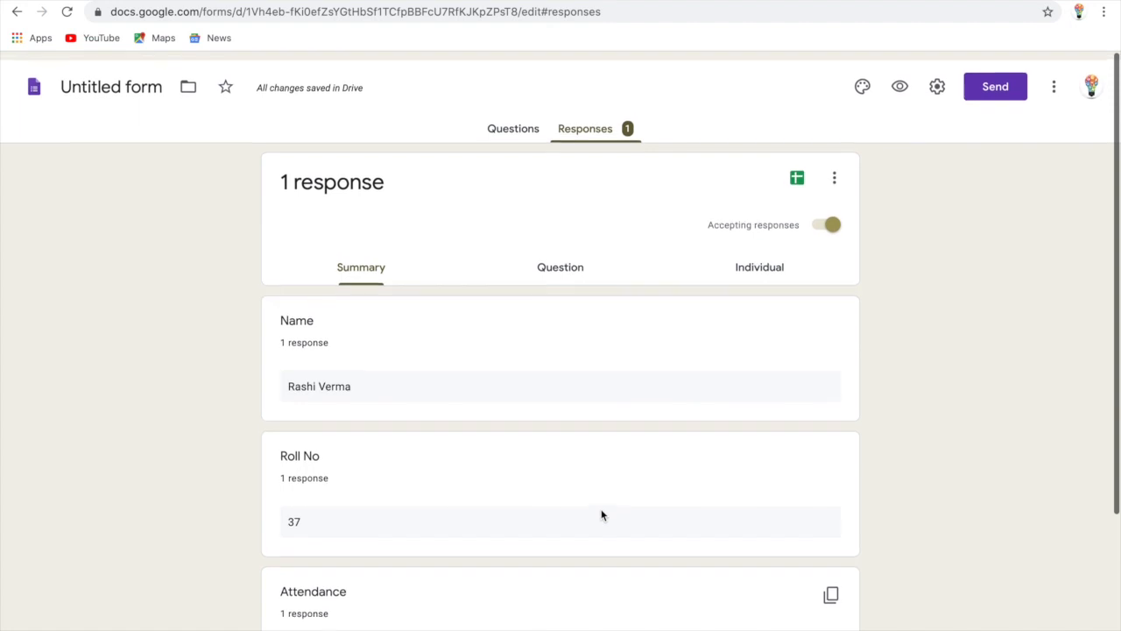
{"action": "scroll", "coordinate": [601, 515], "scroll_direction": "down", "scroll_amount": 1}
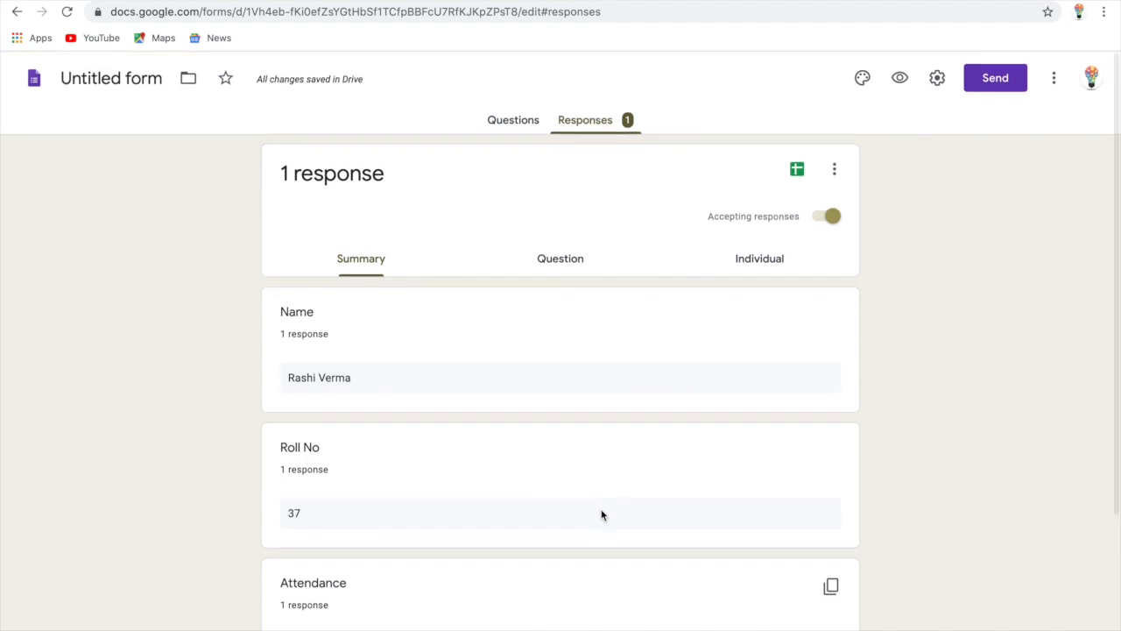
{"action": "left_click", "coordinate": [815, 222]}
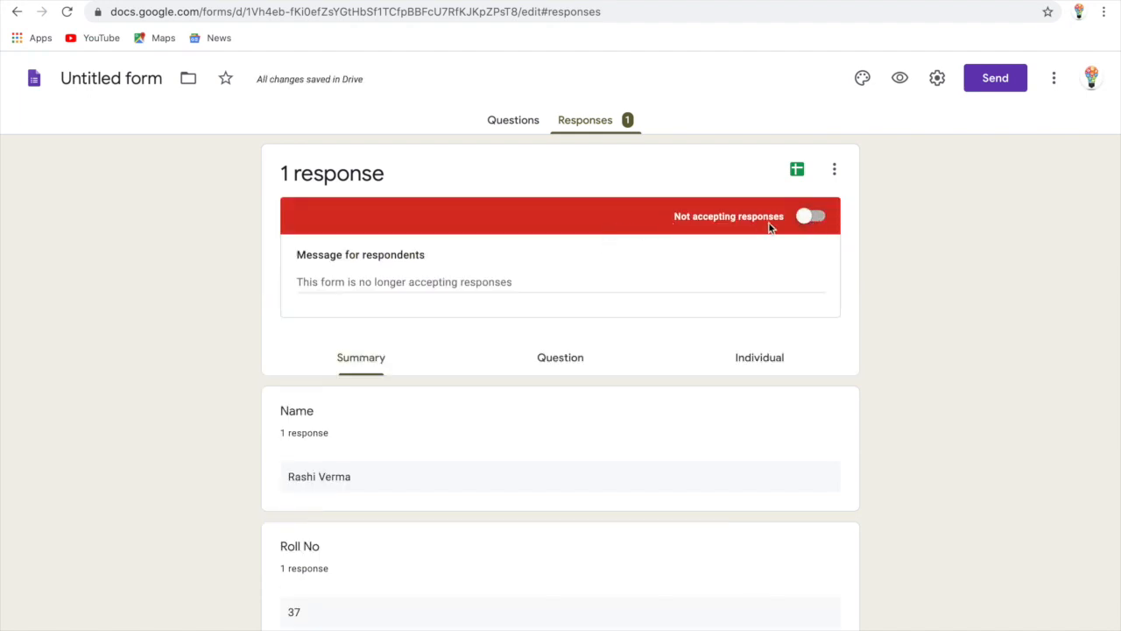
{"action": "left_click", "coordinate": [819, 223]}
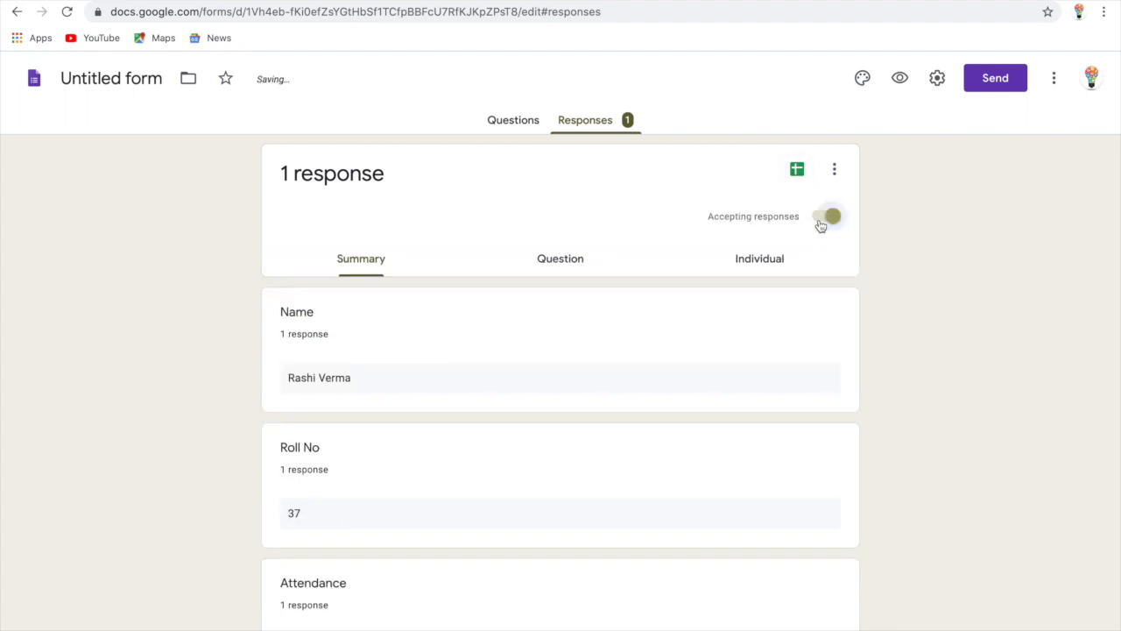
Link responses to a newly created spreadsheet named 'Attendance'
{"action": "left_click", "coordinate": [798, 171]}
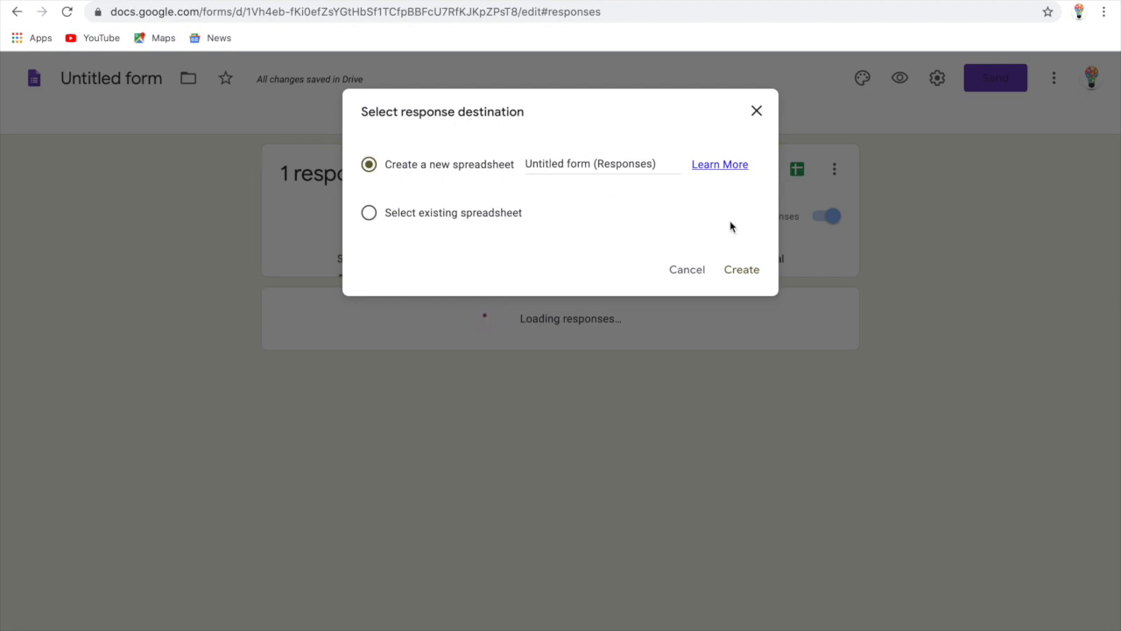
{"action": "left_click", "coordinate": [663, 163]}
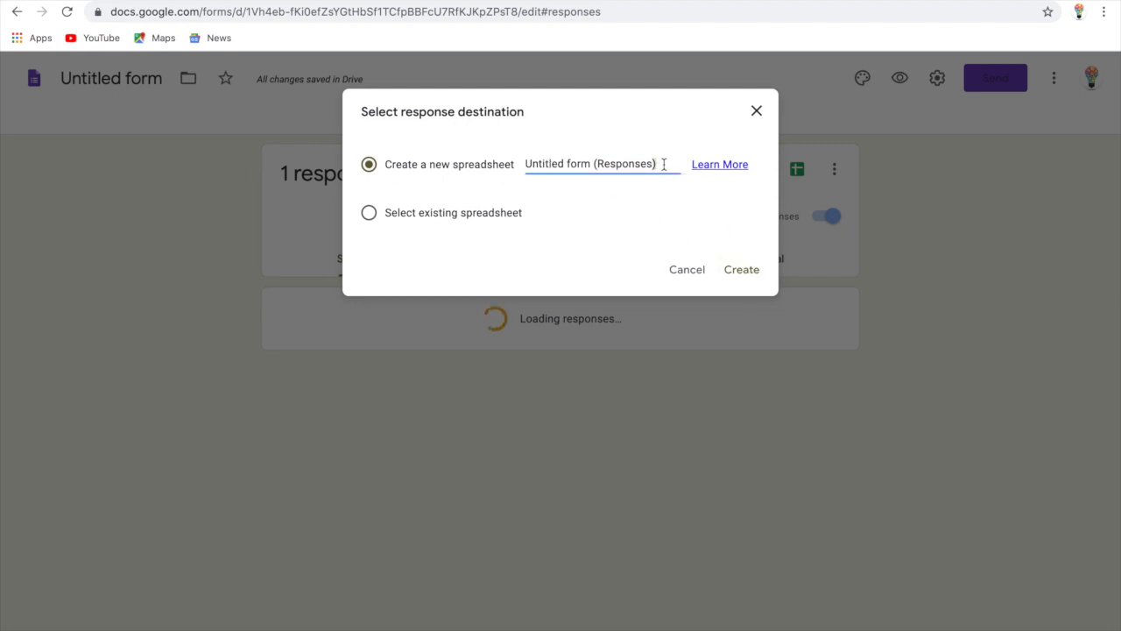
{"action": "left_click_drag", "start_coordinate": [610, 167], "coordinate": [474, 171]}
{"action": "key", "text": "BackSpace"}
{"action": "key", "text": "BackSpace"}
{"action": "type", "text": "Attendance"}
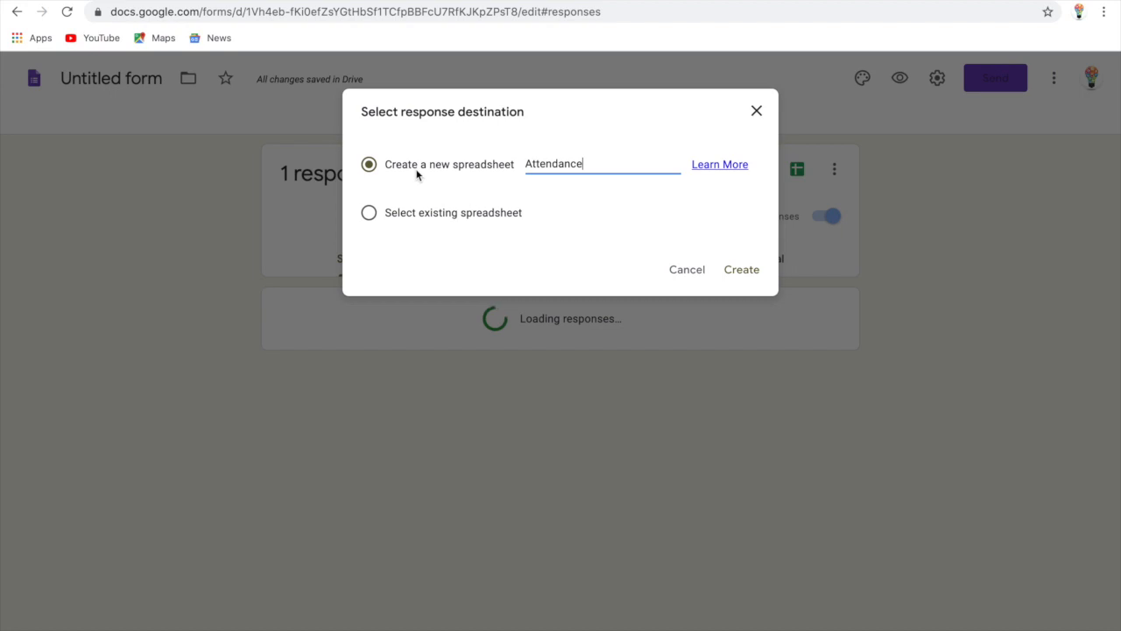
{"action": "left_click", "coordinate": [741, 271]}
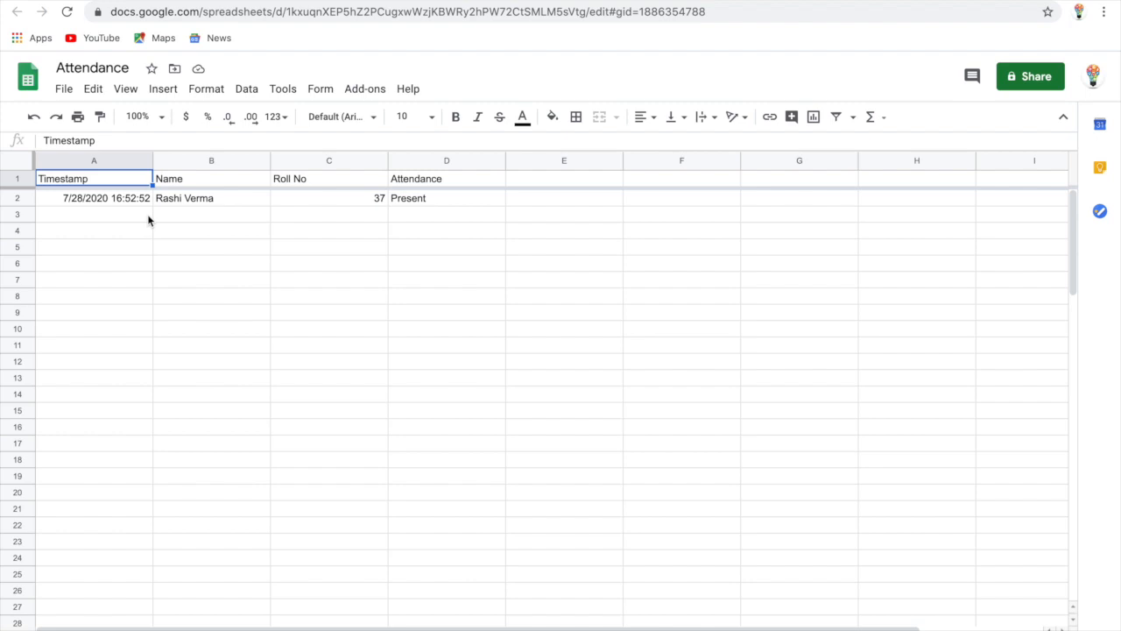
Return to the Untitled form tab, where the Responses summary shows 1 response with Roll No 37
{"action": "mouse_move", "coordinate": [565, 24]}
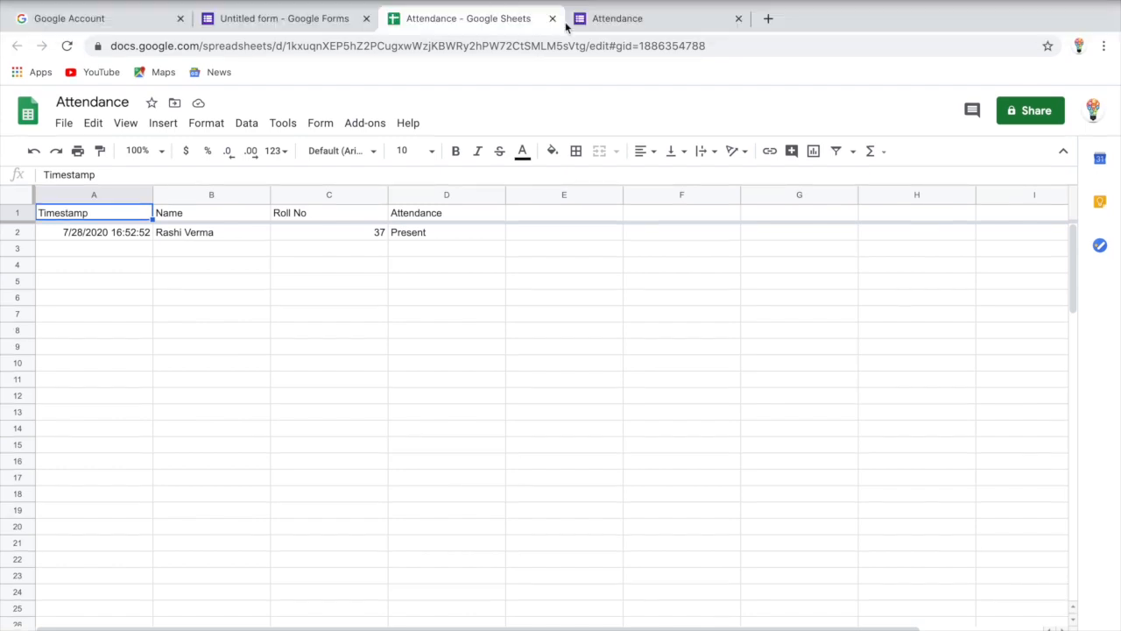
{"action": "left_click", "coordinate": [324, 19]}
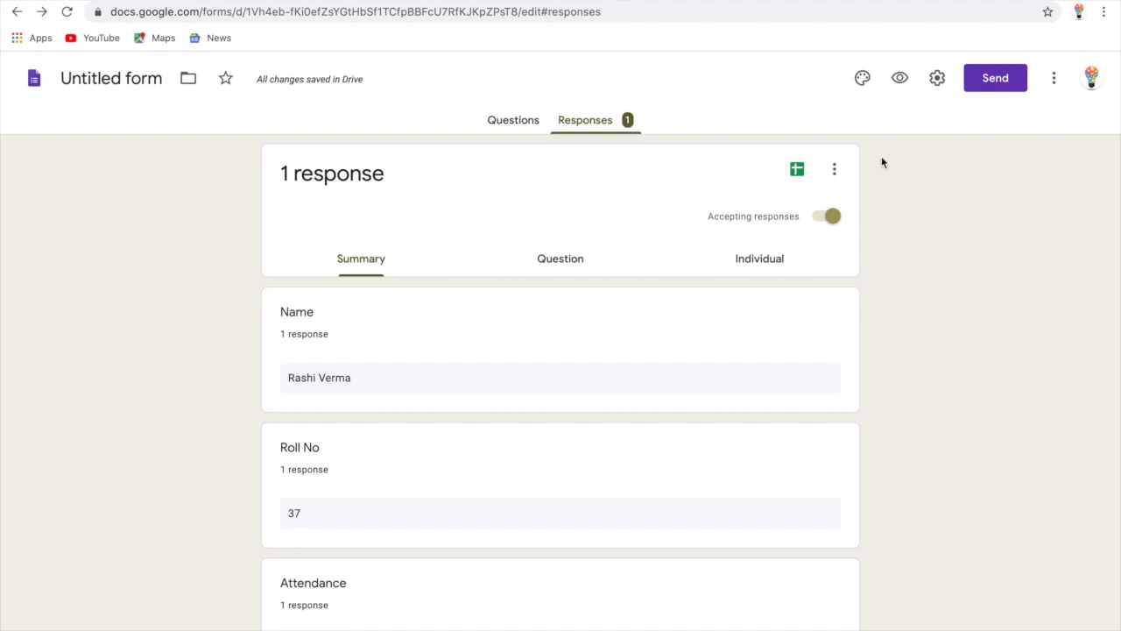
Look through the response options menu, then open the form's Settings to the General options
{"action": "left_click", "coordinate": [834, 171]}
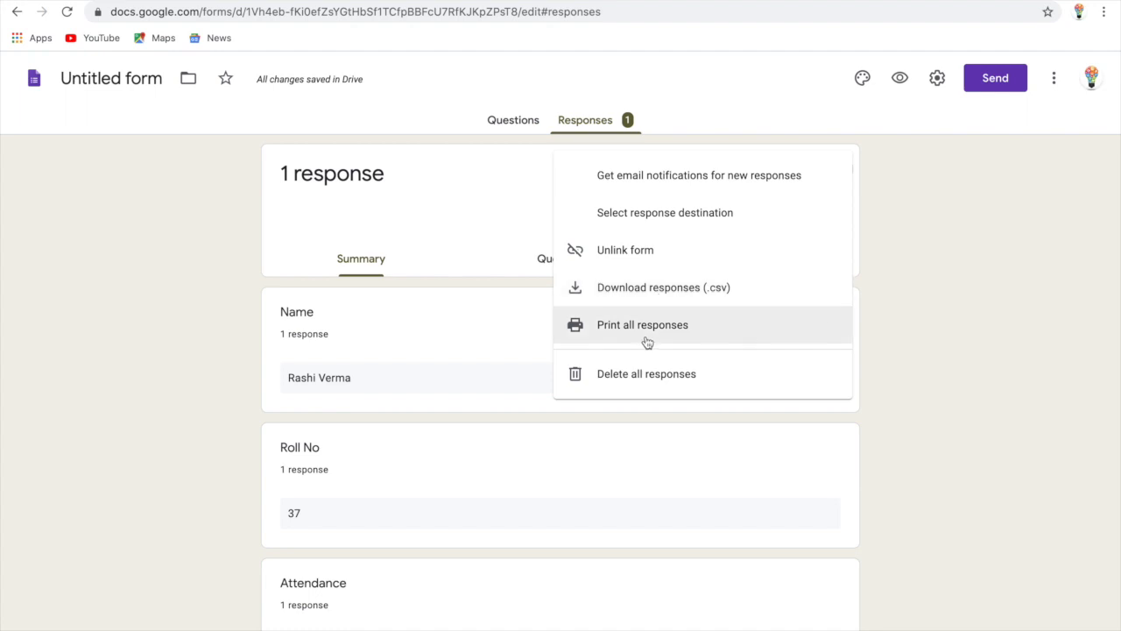
{"action": "left_click", "coordinate": [1007, 263]}
{"action": "left_click", "coordinate": [939, 79]}
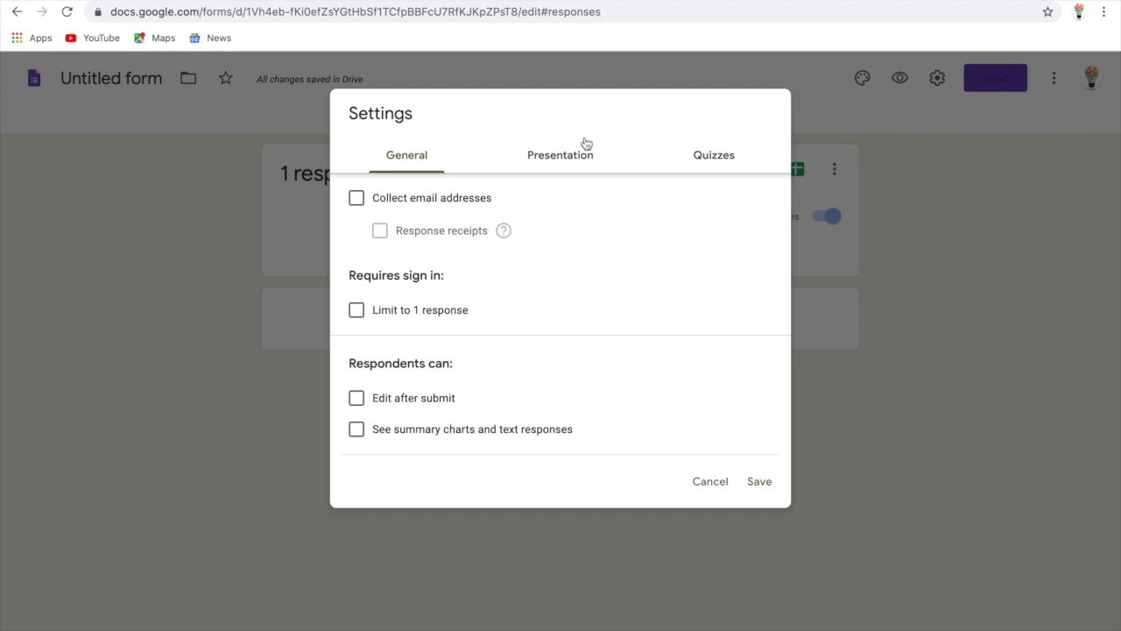
Turn on Limit to 1 response and save the settings
{"action": "left_click", "coordinate": [357, 311]}
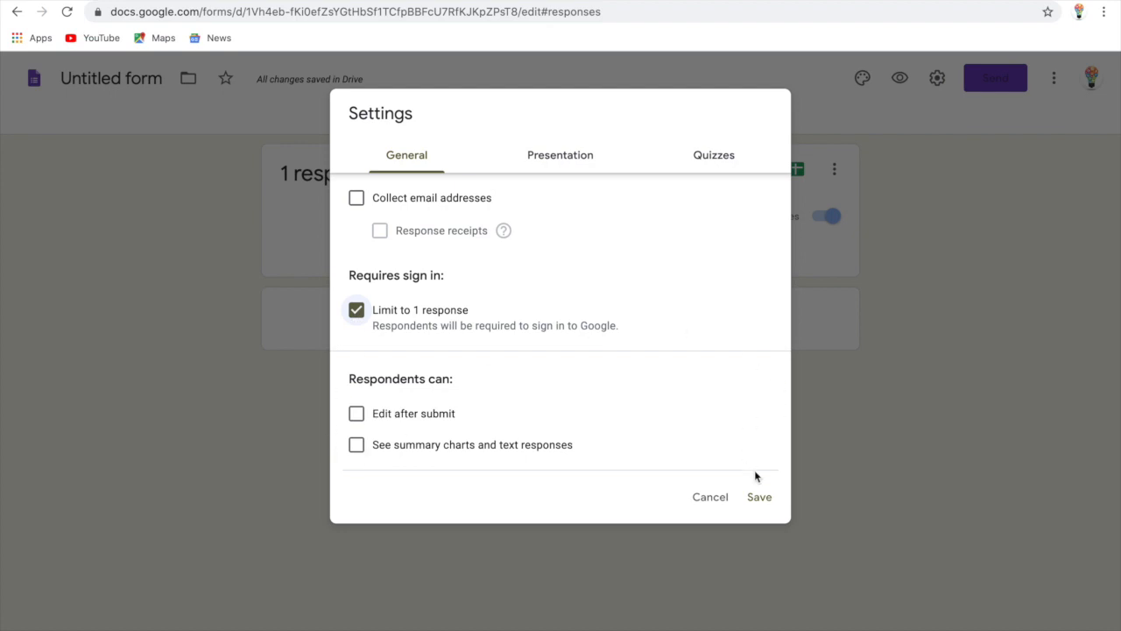
{"action": "left_click", "coordinate": [759, 500]}
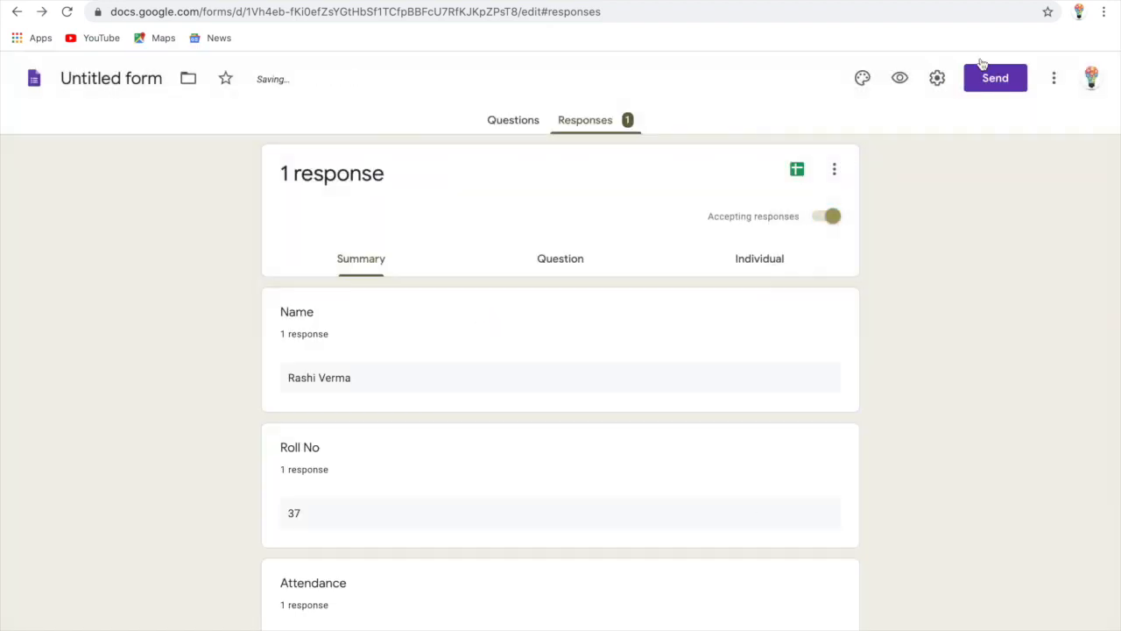
{"action": "scroll", "coordinate": [778, 352], "scroll_direction": "down", "scroll_amount": 1}
{"action": "scroll", "coordinate": [779, 352], "scroll_direction": "up", "scroll_amount": 1}
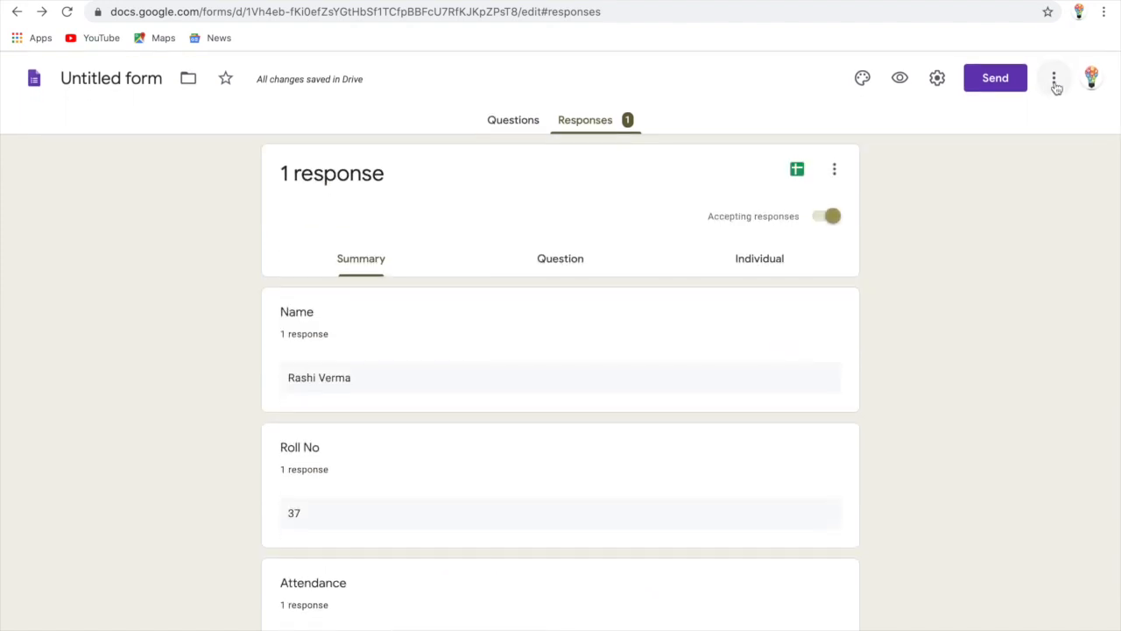
Check the form's More options menu, then return to the Responses summary
{"action": "left_click", "coordinate": [1055, 85]}
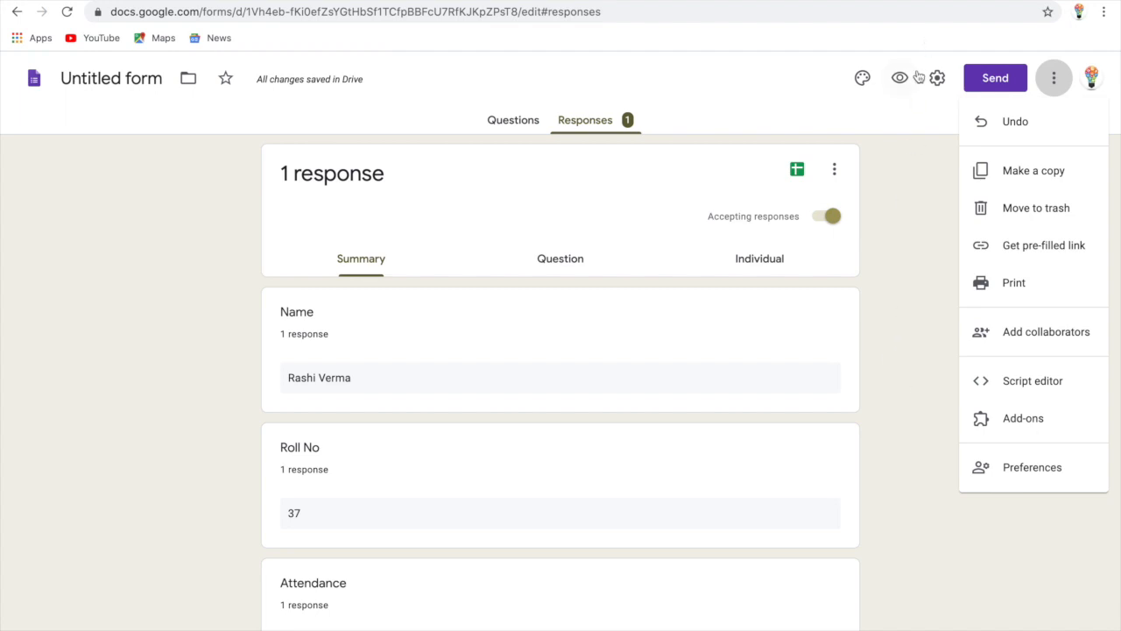
{"action": "left_click", "coordinate": [997, 84]}
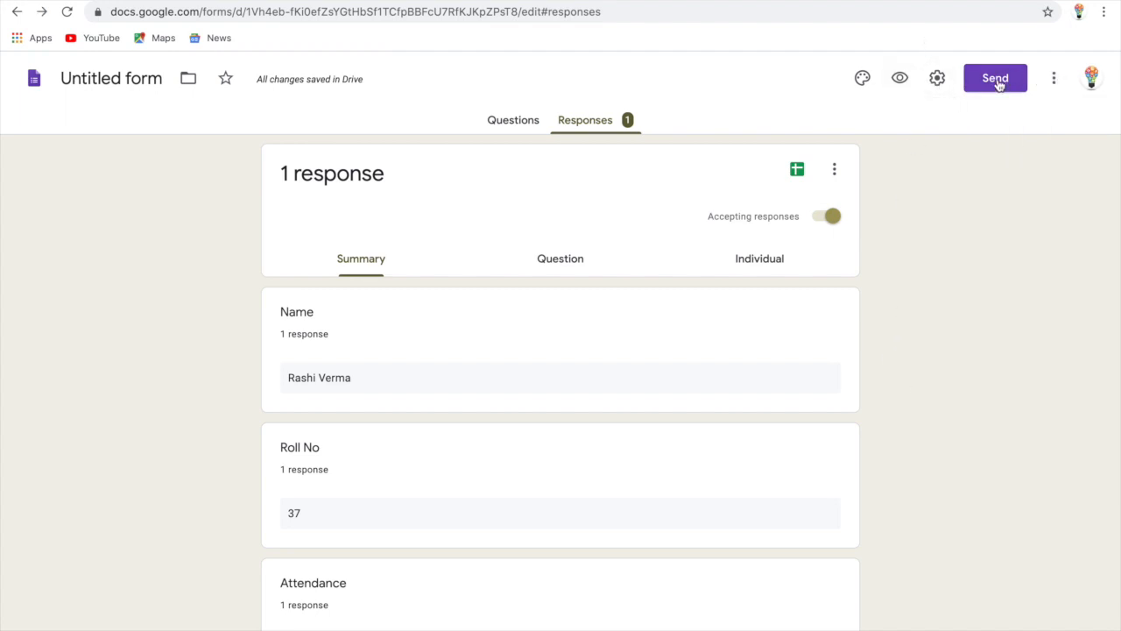
{"action": "left_click", "coordinate": [494, 122]}
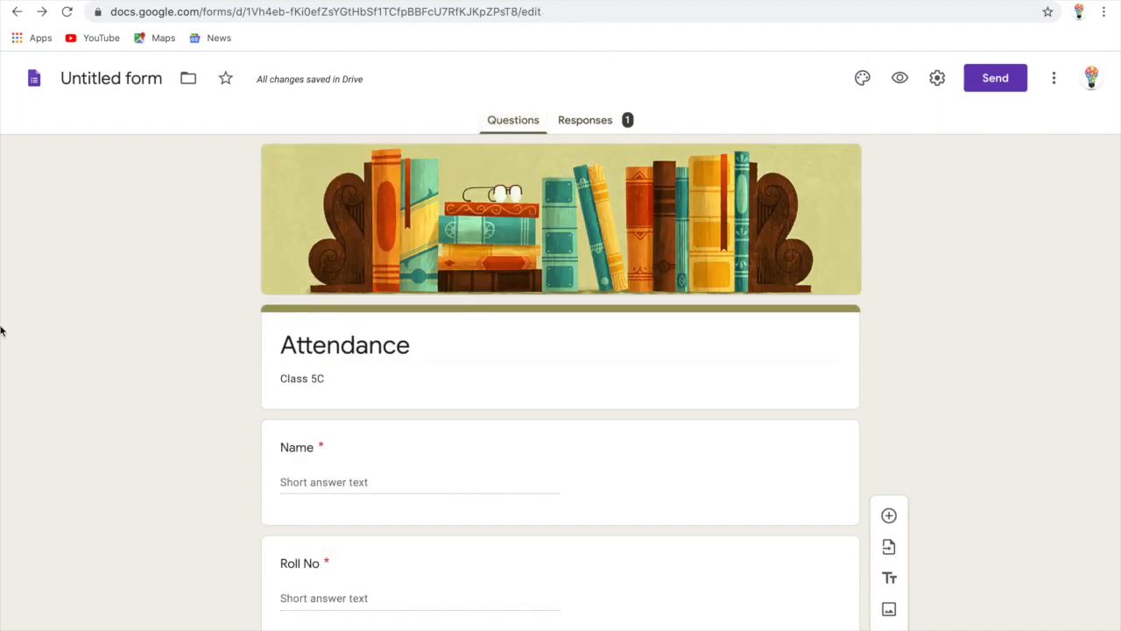
Copy the form's shortened forms.gle link from the Send dialog and close the dialog
{"action": "scroll", "coordinate": [85, 350], "scroll_direction": "down", "scroll_amount": 3}
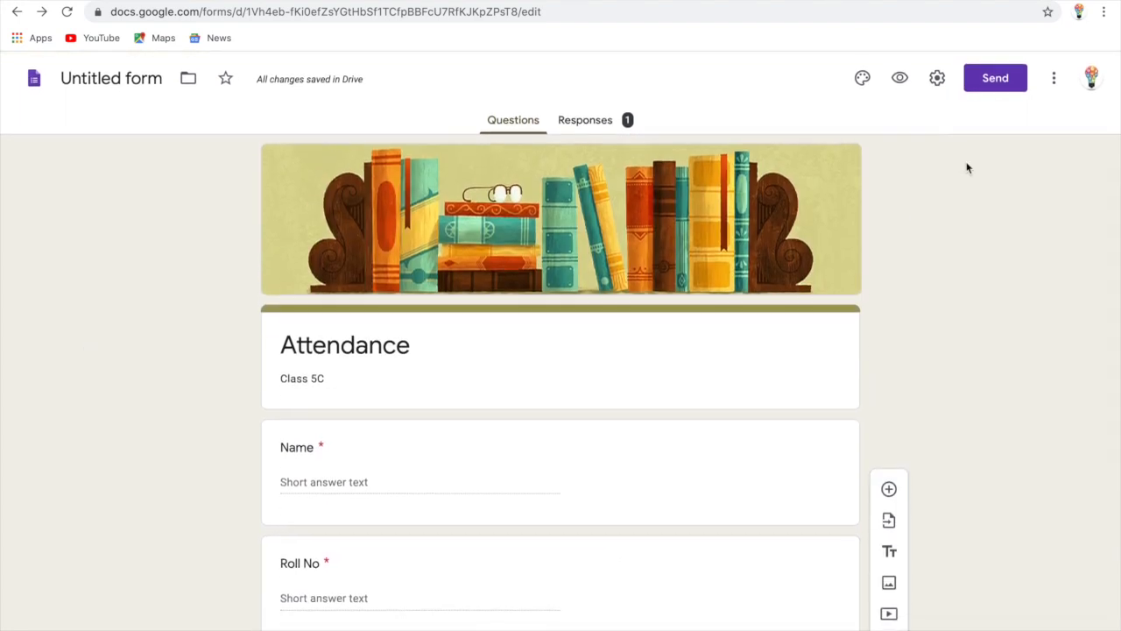
{"action": "left_click", "coordinate": [995, 80]}
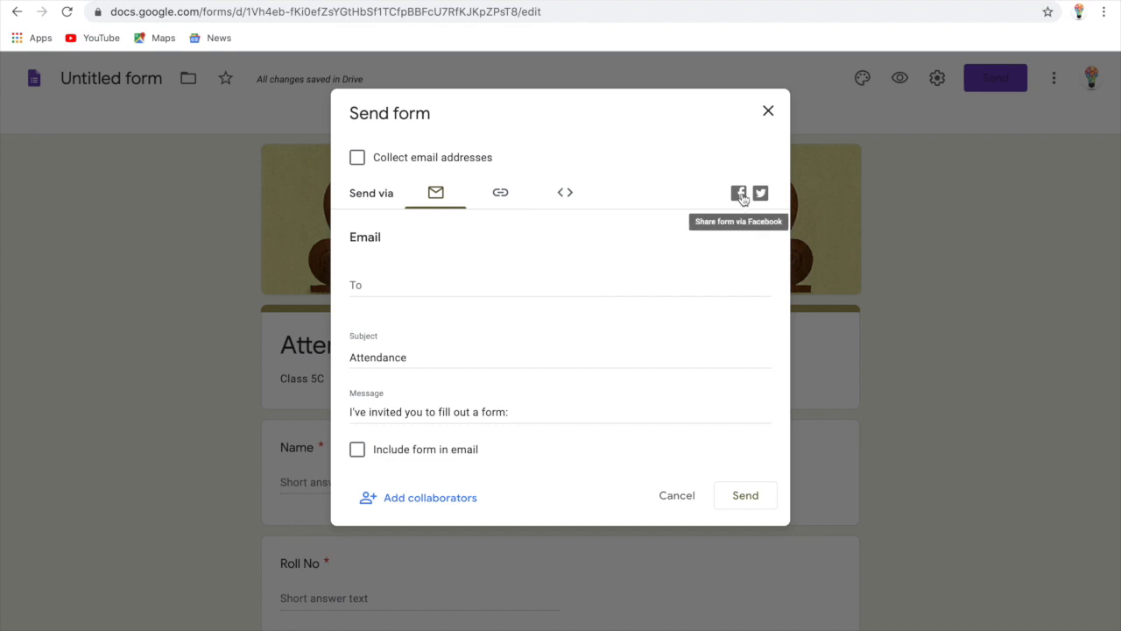
{"action": "left_click", "coordinate": [501, 194]}
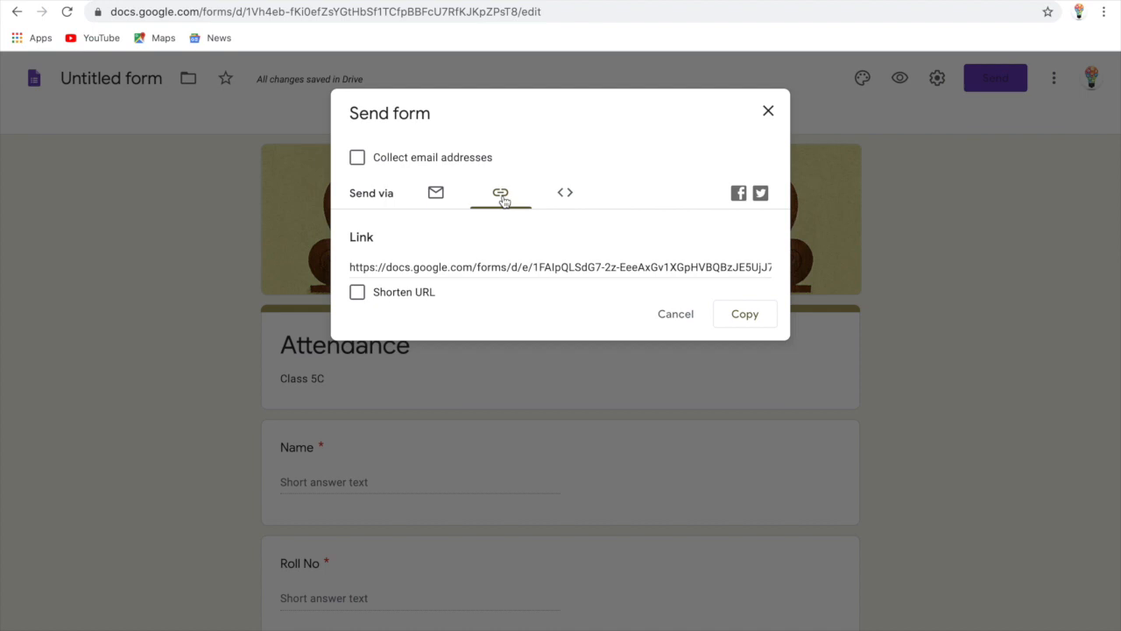
{"action": "left_click", "coordinate": [356, 293]}
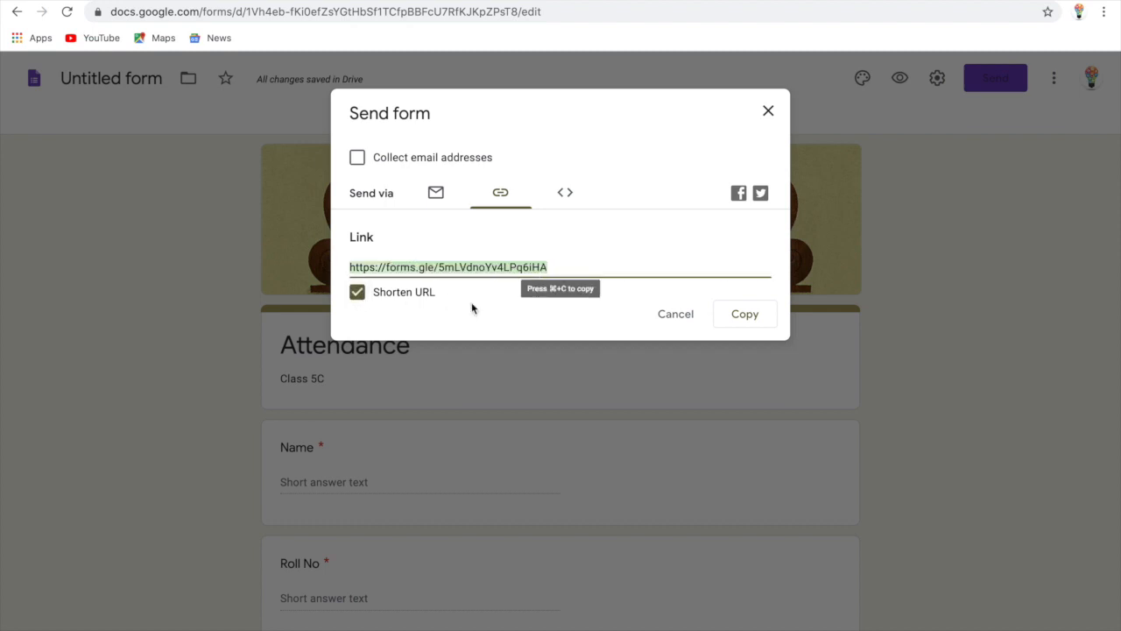
{"action": "left_click", "coordinate": [743, 315]}
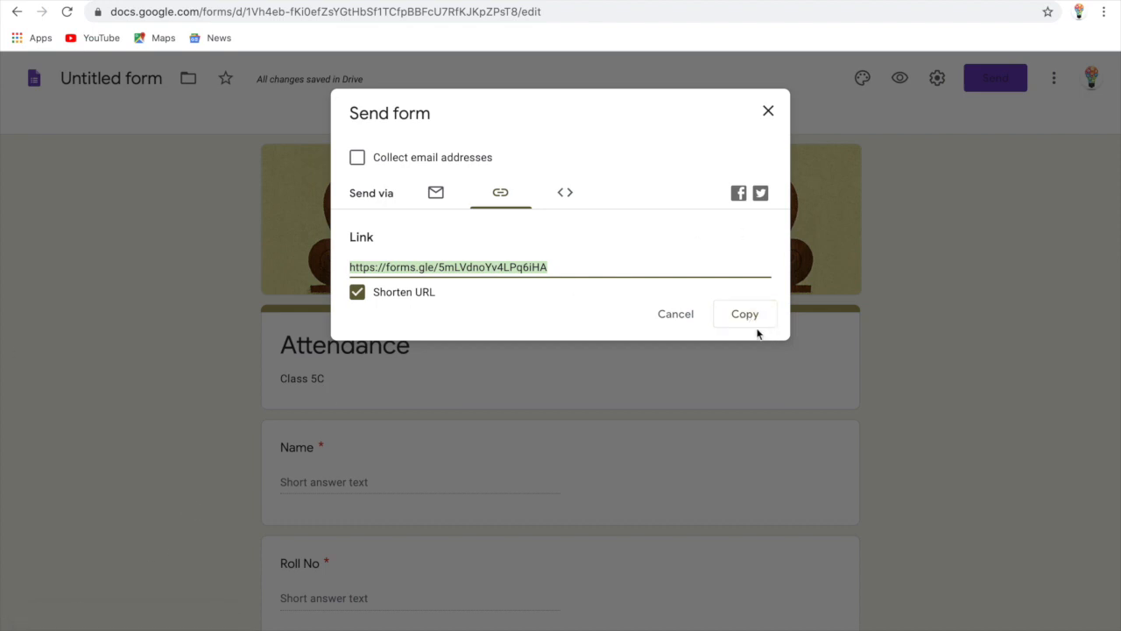
{"action": "left_click", "coordinate": [769, 113]}
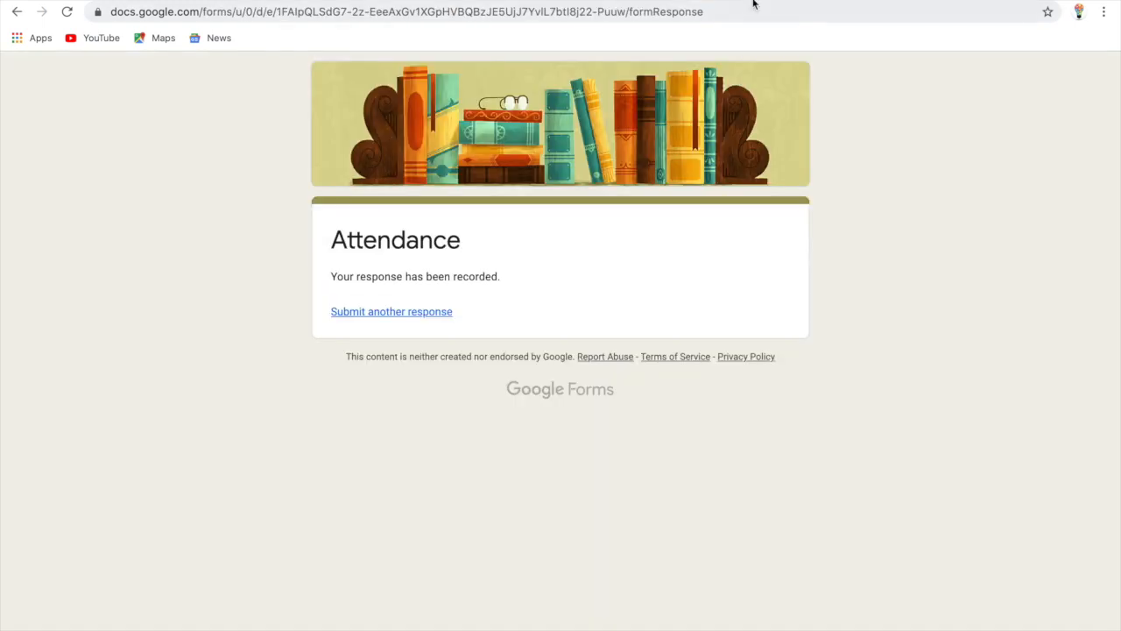
Submit another Attendance response with a student's name, Roll No 23 and Present
{"action": "left_click", "coordinate": [343, 313]}
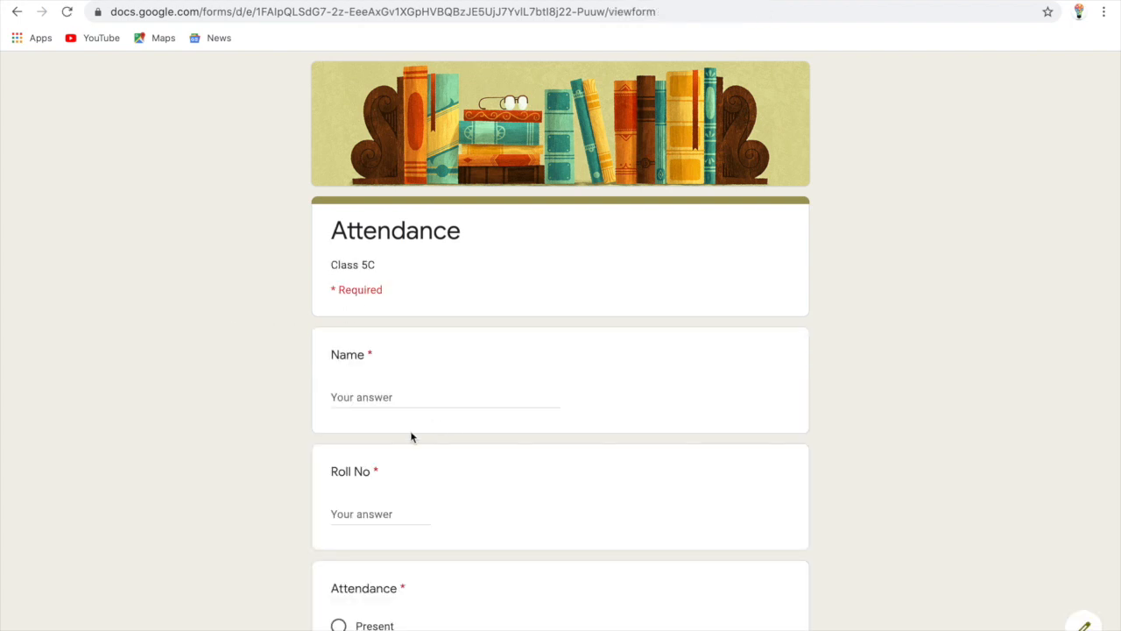
{"action": "left_click", "coordinate": [362, 394]}
{"action": "type", "text": "Raman"}
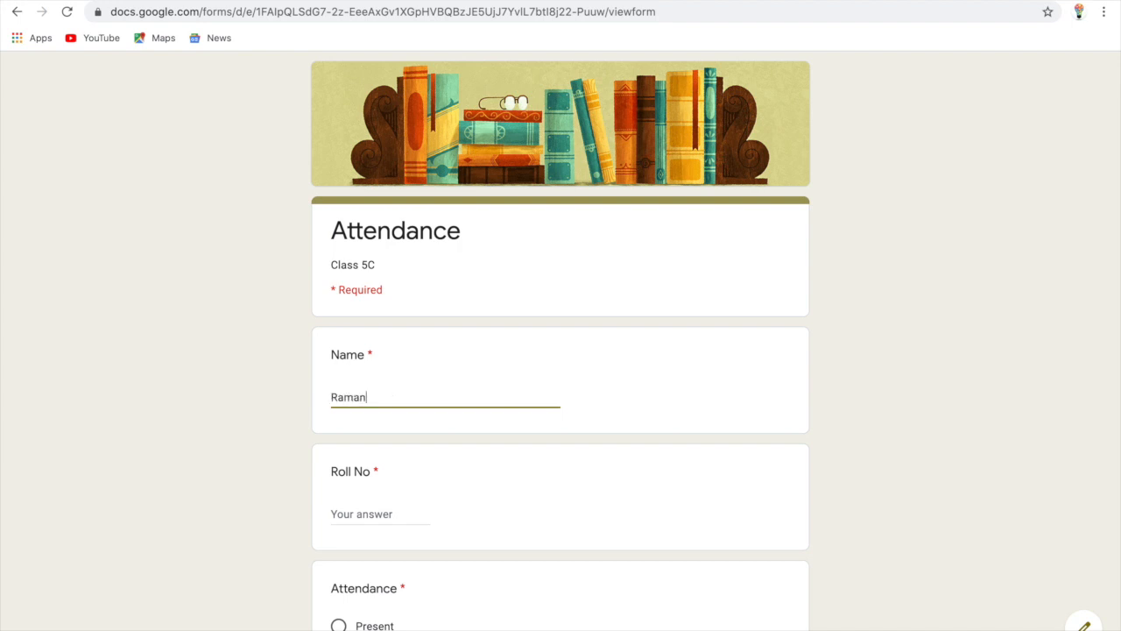
{"action": "key", "text": "Tab"}
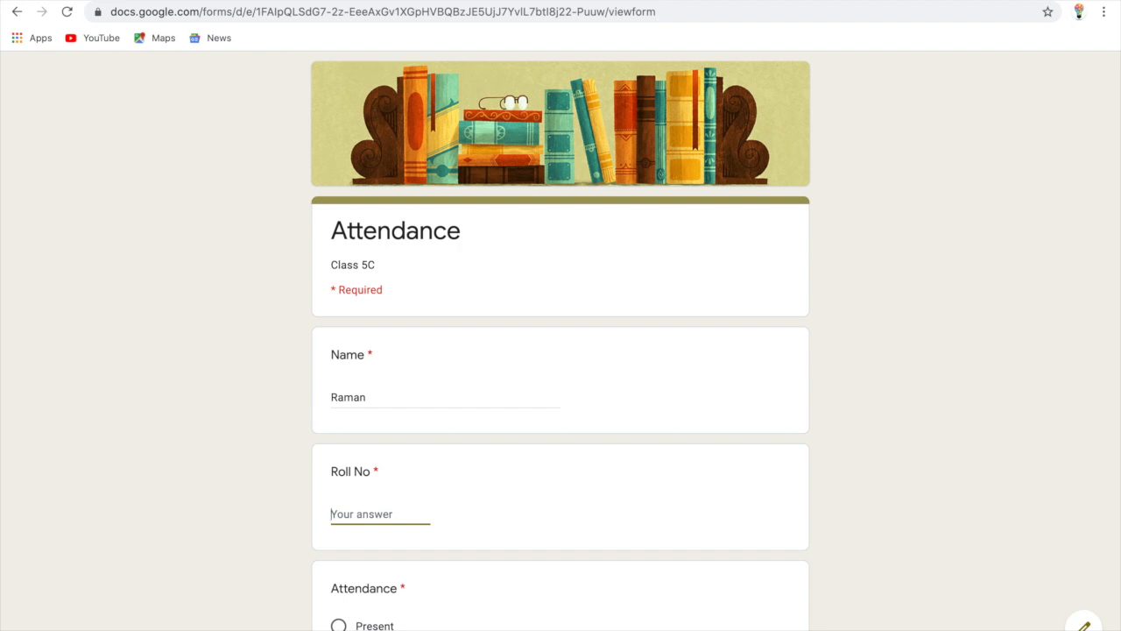
{"action": "type", "text": "@"}
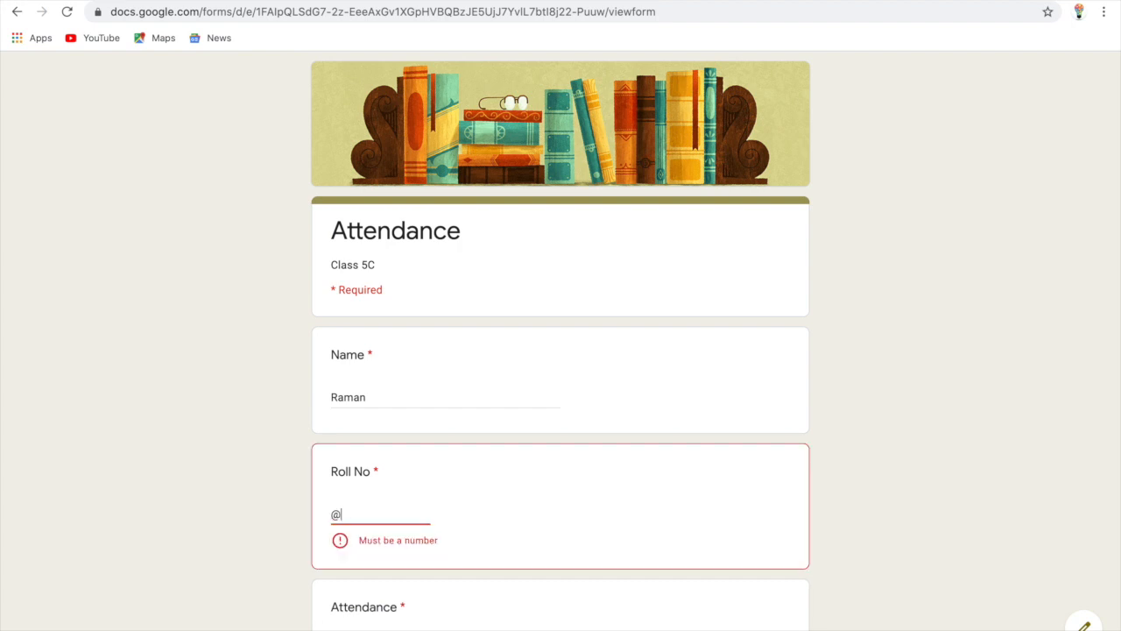
{"action": "key", "text": "BackSpace"}
{"action": "type", "text": "23"}
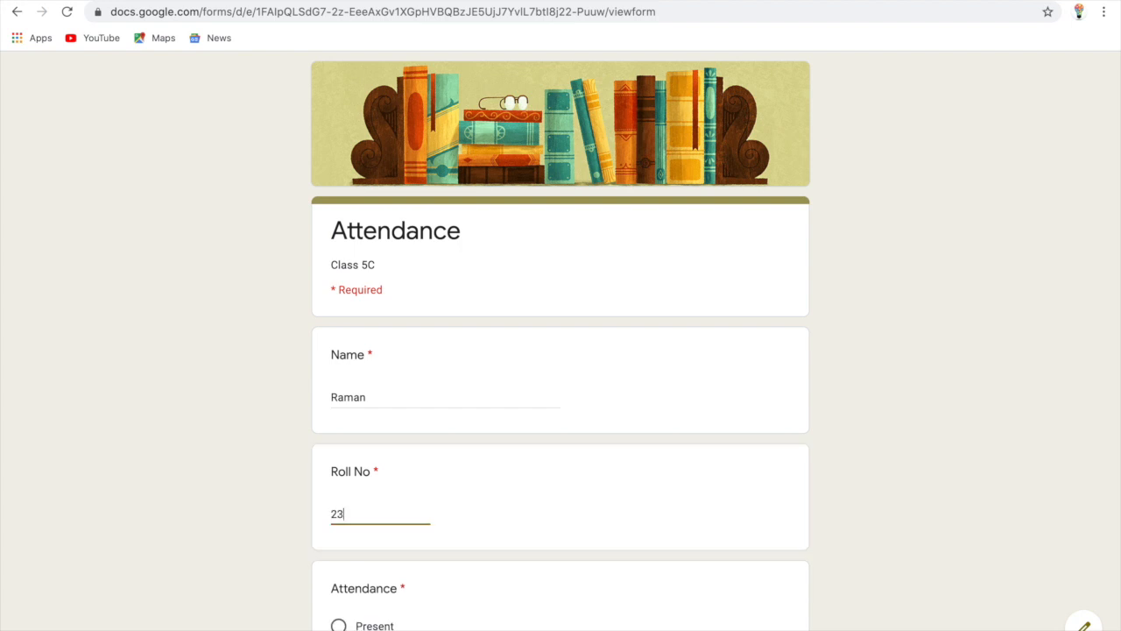
{"action": "scroll", "coordinate": [313, 438], "scroll_direction": "down", "scroll_amount": 1}
{"action": "left_click", "coordinate": [339, 524]}
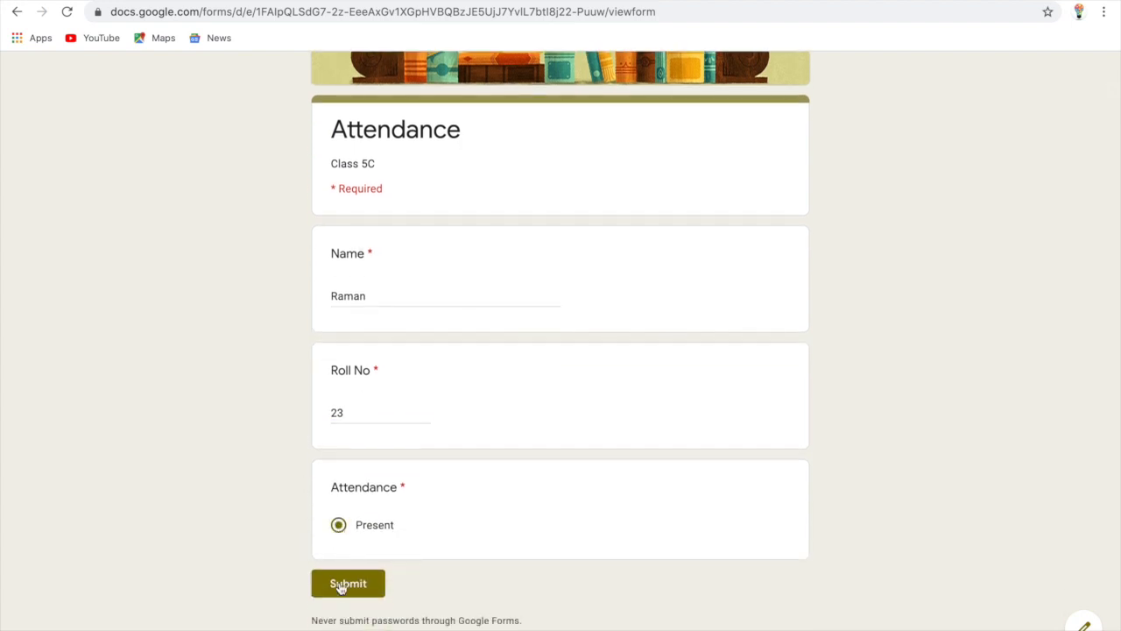
{"action": "left_click", "coordinate": [341, 584]}
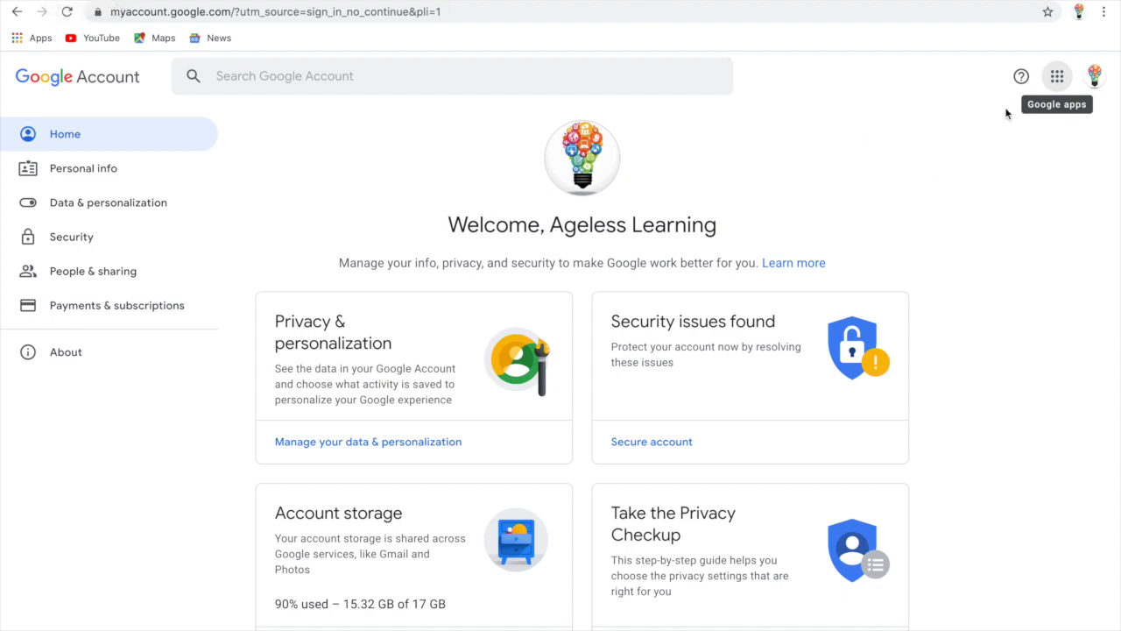
Open the Google apps grid and scroll down to Sheets to reach the Sheets home page
{"action": "left_click", "coordinate": [1058, 82]}
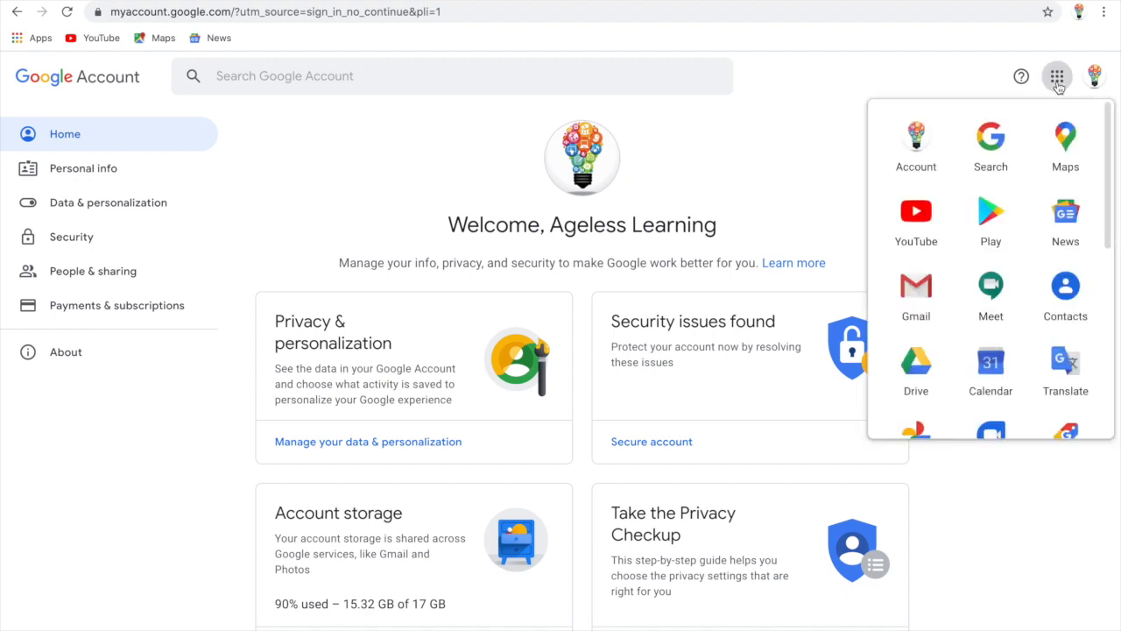
{"action": "scroll", "coordinate": [1033, 176], "scroll_direction": "down", "scroll_amount": 2}
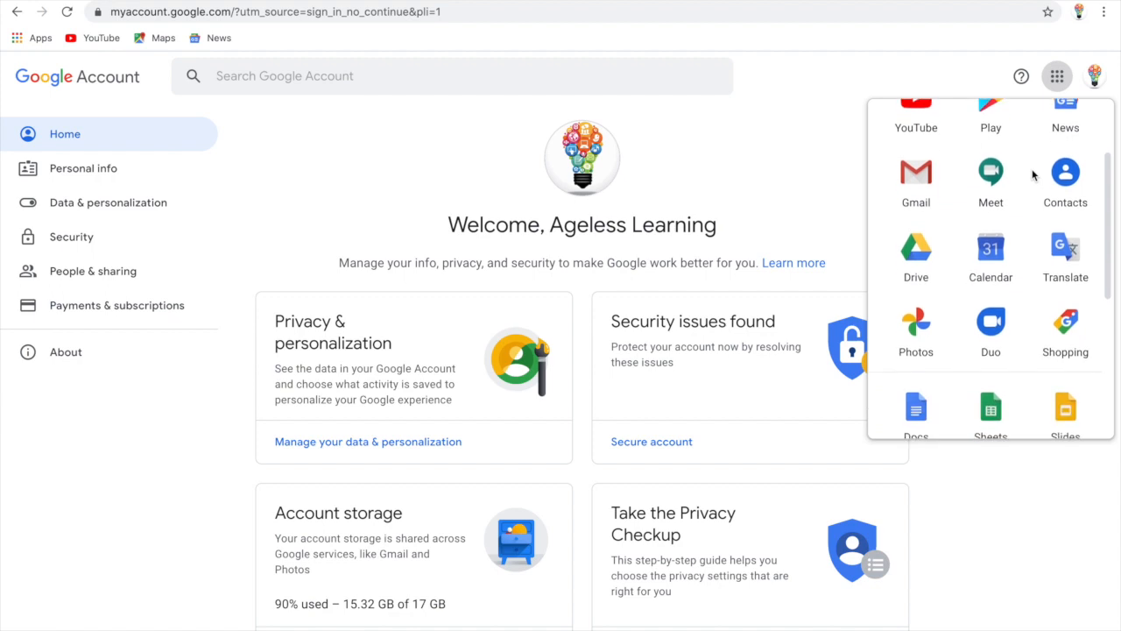
{"action": "scroll", "coordinate": [1033, 176], "scroll_direction": "down", "scroll_amount": 2}
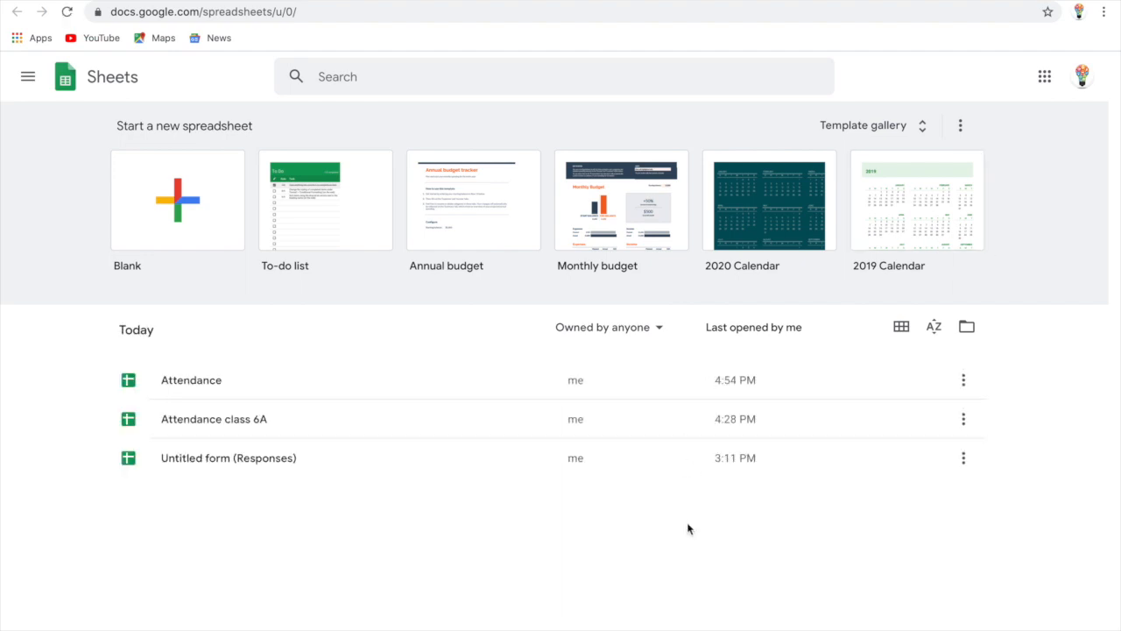
Open the Attendance spreadsheet from the Sheets recent files list
{"action": "scroll", "coordinate": [520, 517], "scroll_direction": "down", "scroll_amount": 1}
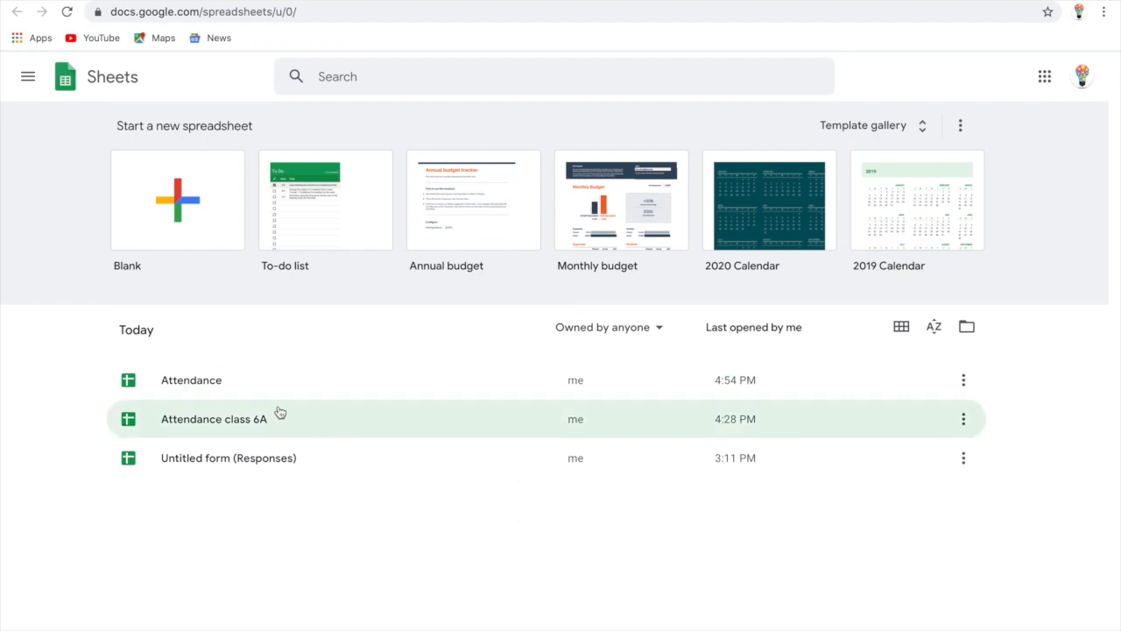
{"action": "left_click", "coordinate": [204, 388]}
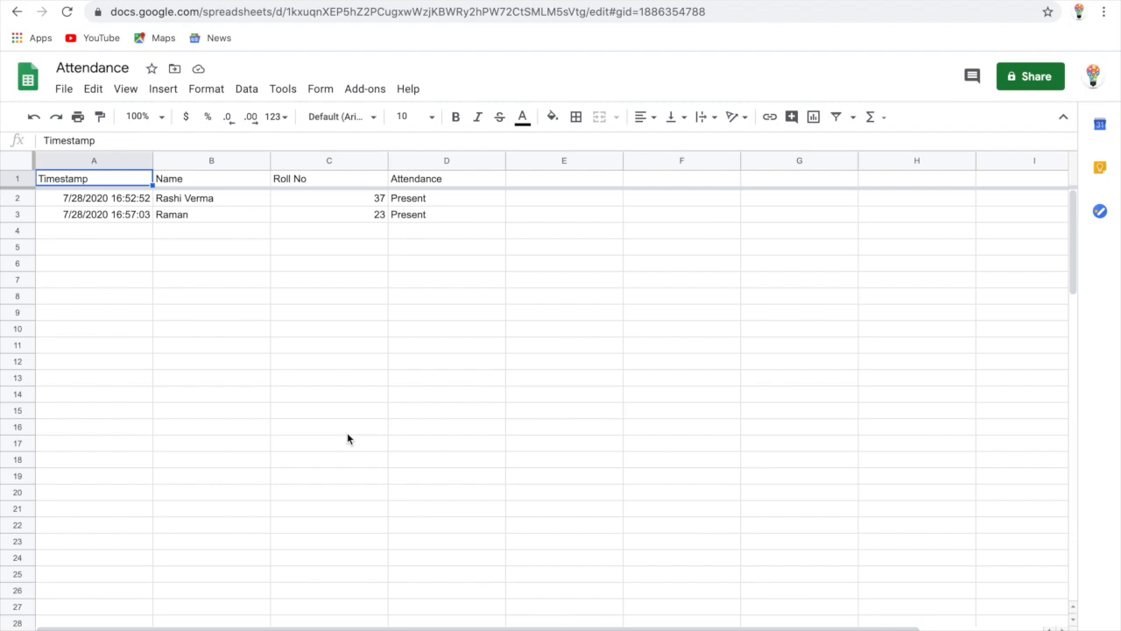
Review the Attendance spreadsheet's sharing options, keeping access Restricted, and copy its link
{"action": "left_click", "coordinate": [1035, 82]}
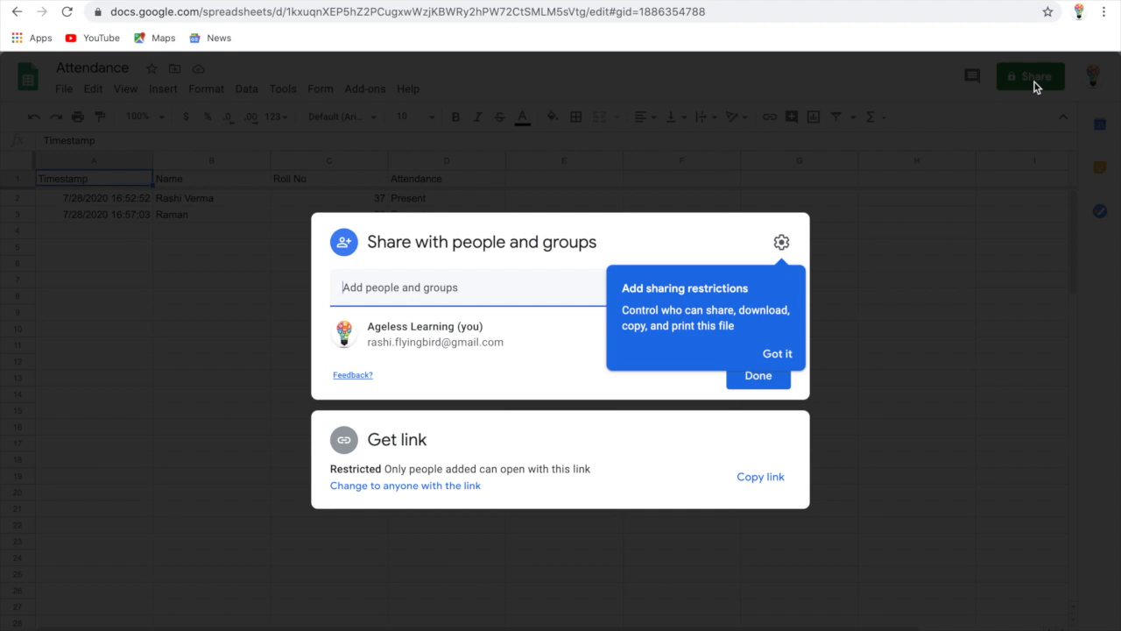
{"action": "left_click", "coordinate": [402, 287]}
{"action": "key", "text": "Escape"}
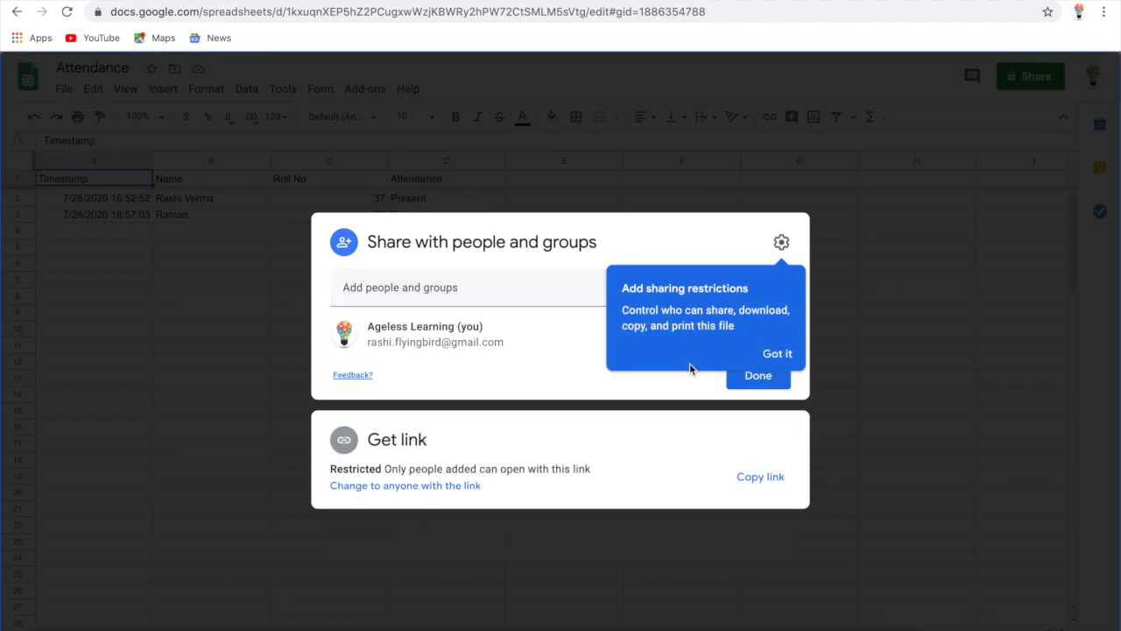
{"action": "left_click", "coordinate": [781, 243]}
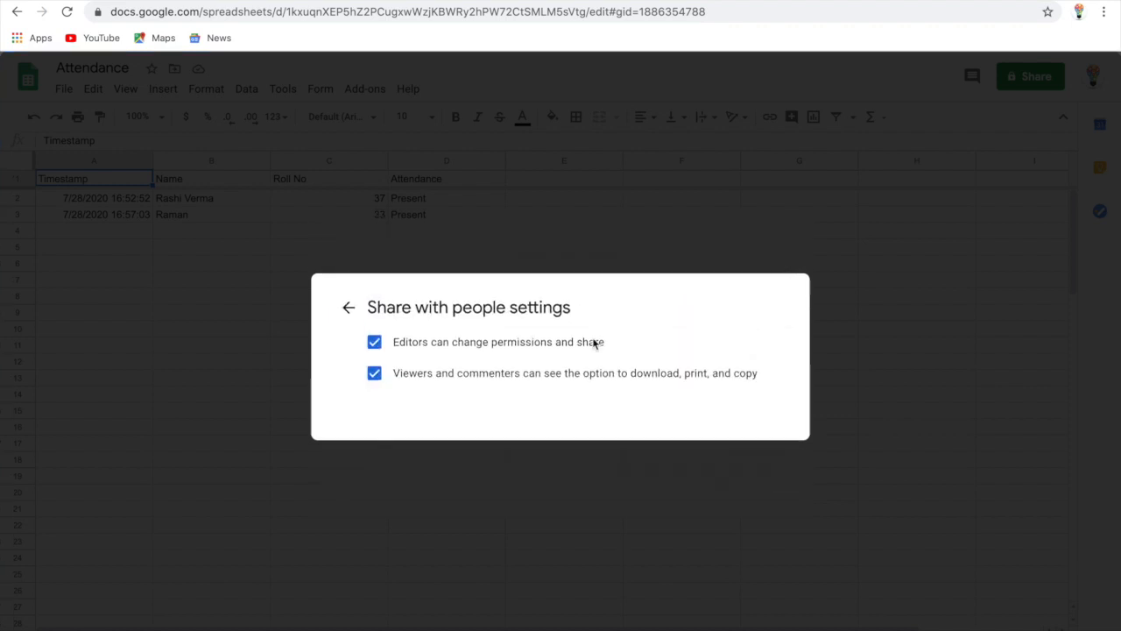
{"action": "left_click", "coordinate": [349, 308]}
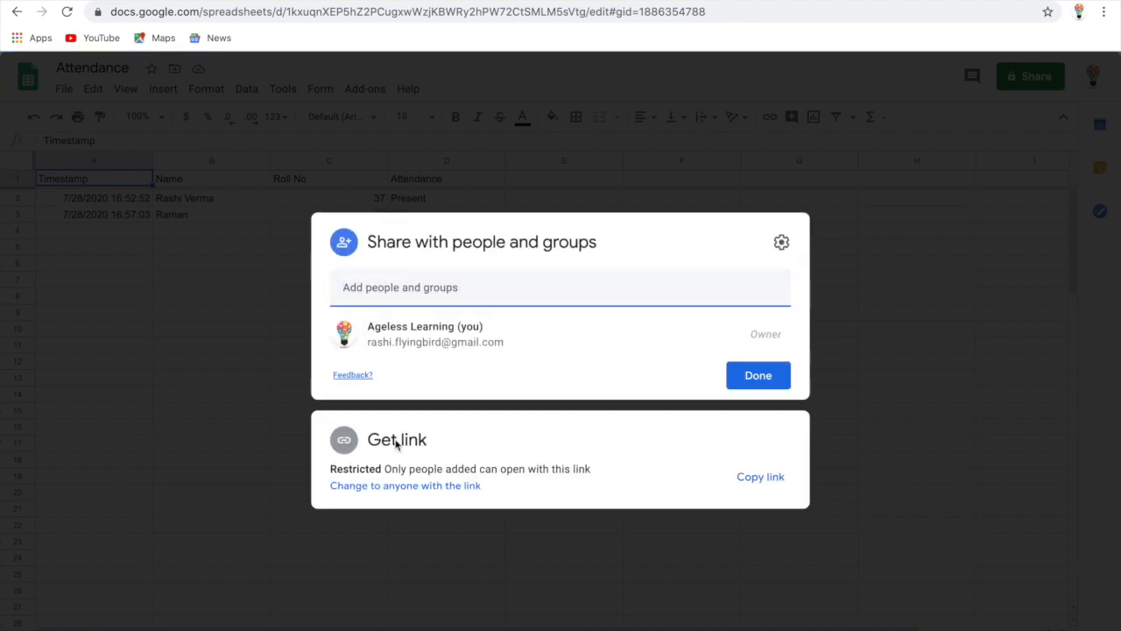
{"action": "left_click", "coordinate": [771, 480]}
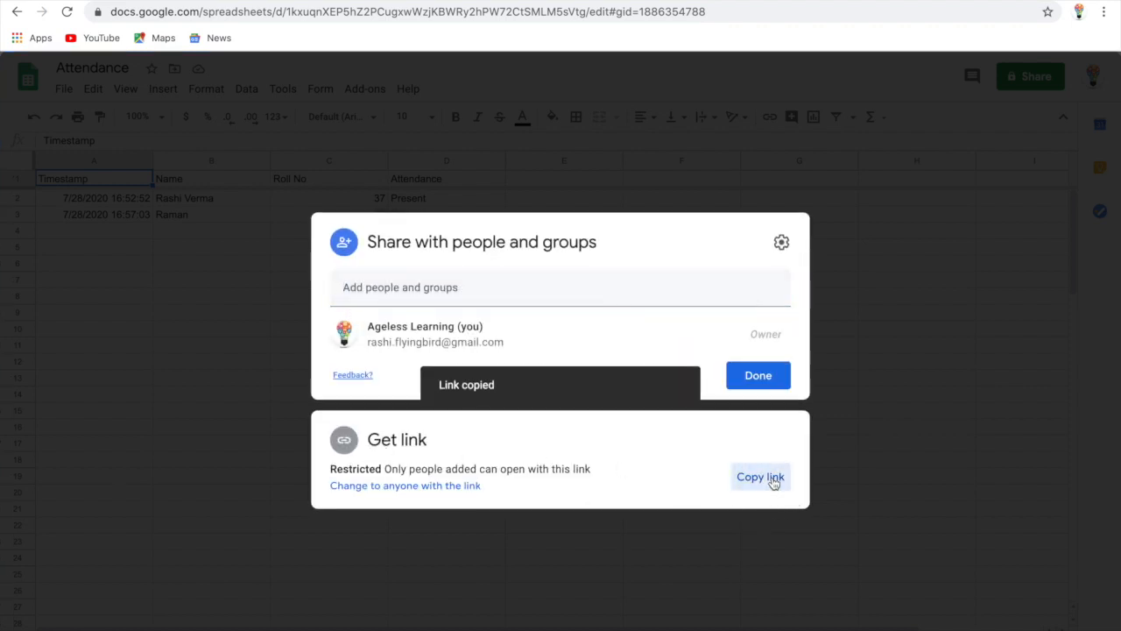